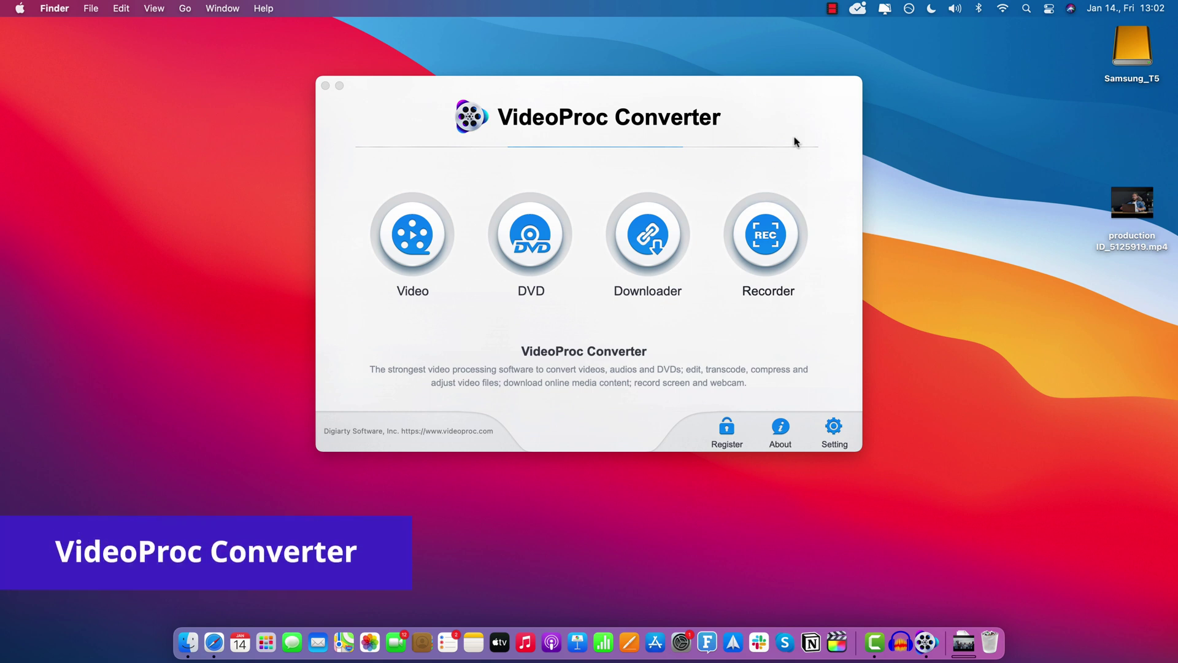
Step: Open the Video converter and add production ID_5125919.mp4 from the desktop to its file list
{"action": "left_click", "coordinate": [409, 238]}
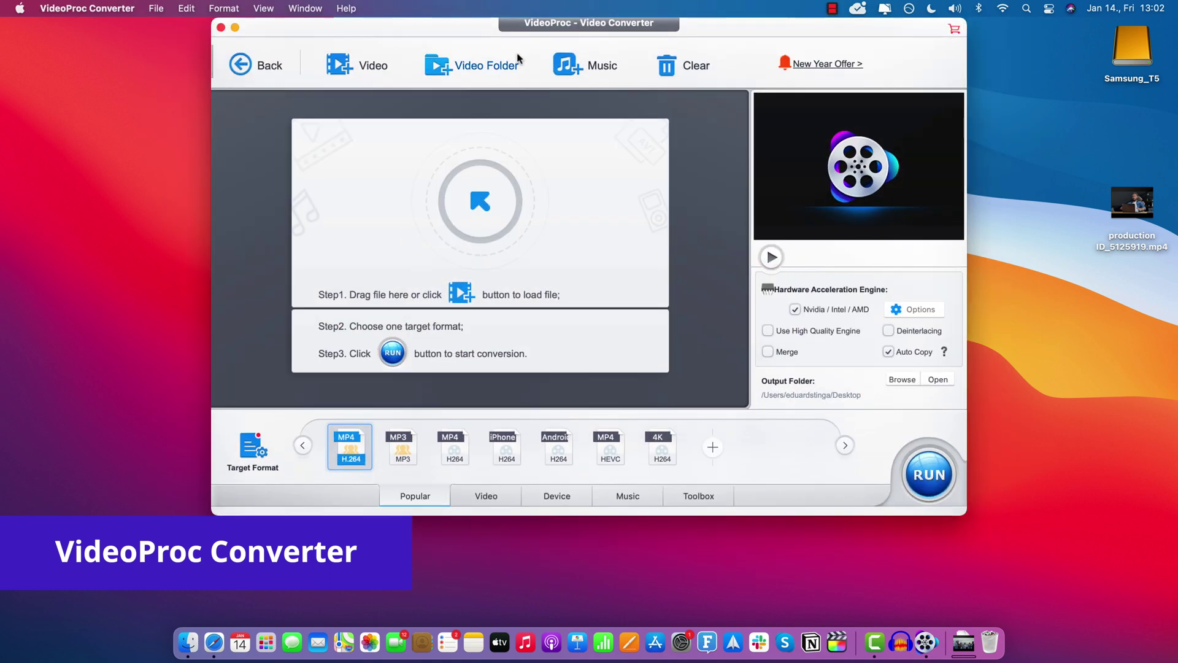
{"action": "left_click_drag", "start_coordinate": [472, 33], "coordinate": [477, 83]}
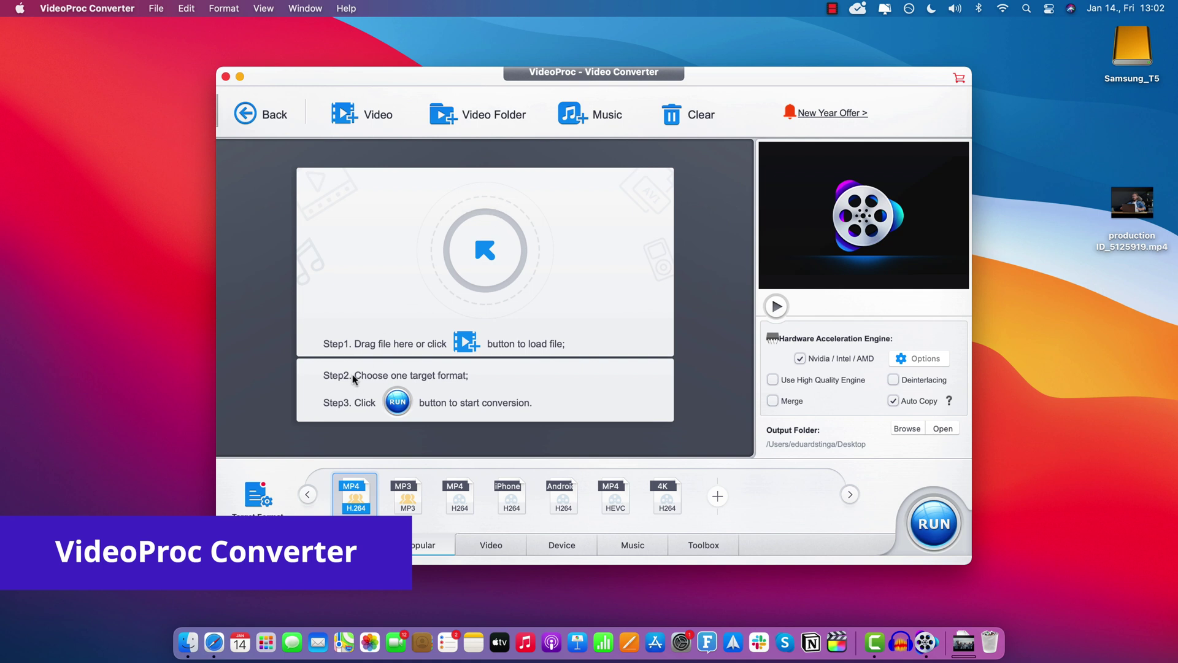
{"action": "left_click", "coordinate": [353, 120]}
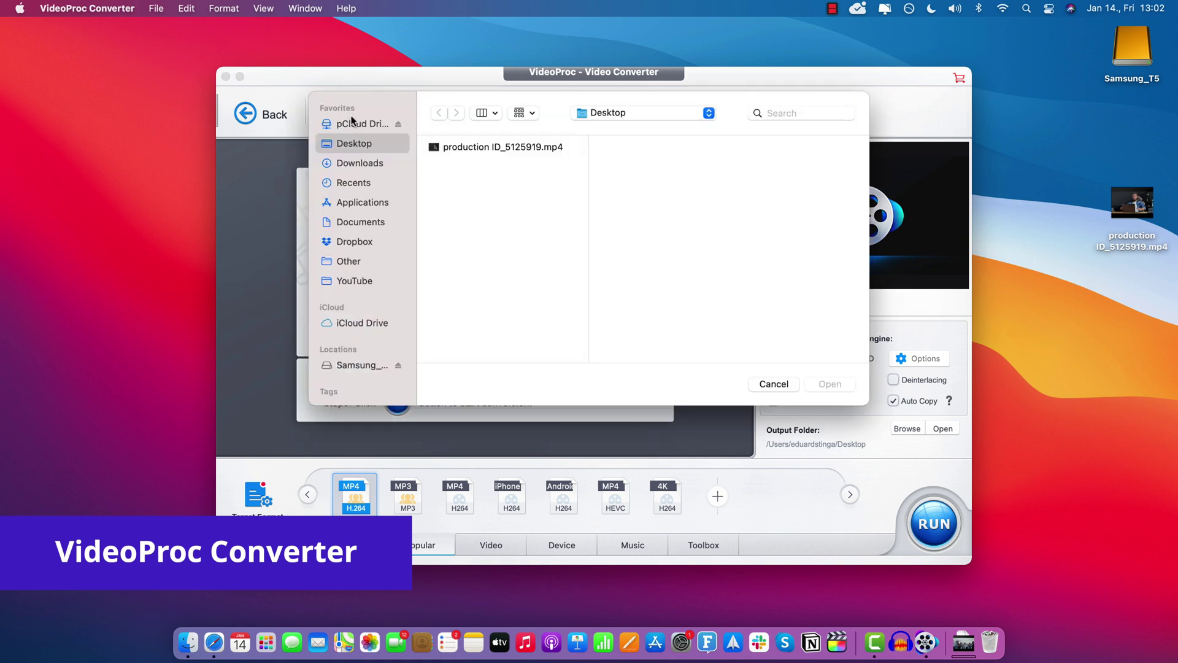
{"action": "key", "text": "Escape"}
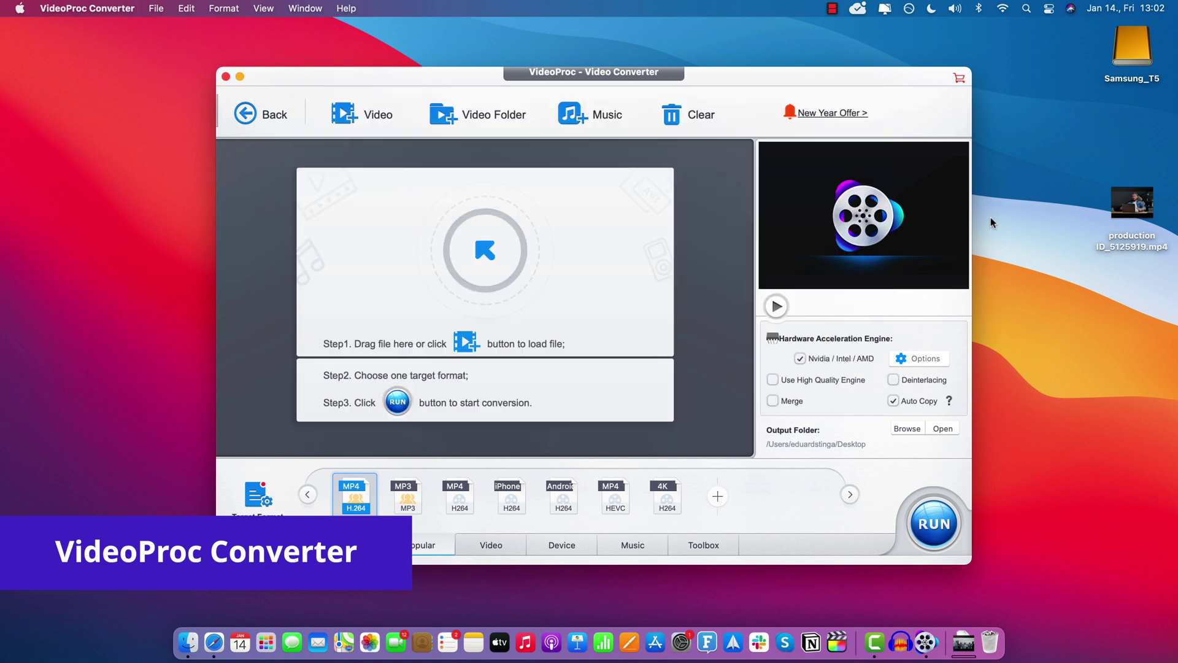
{"action": "left_click_drag", "start_coordinate": [1132, 198], "coordinate": [459, 242]}
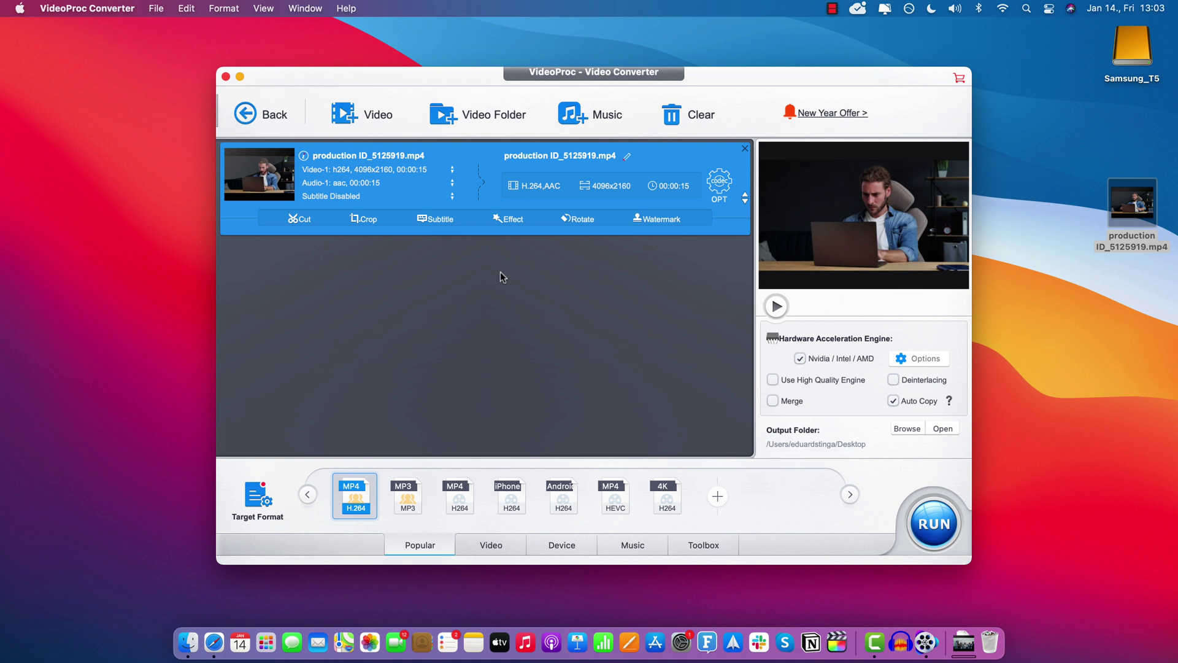
Step: Enable Crop with the Keep Original preset and frame the box around the man's face (Left 881, Right 635, Top 94, Bottom 706)
{"action": "left_click", "coordinate": [364, 219]}
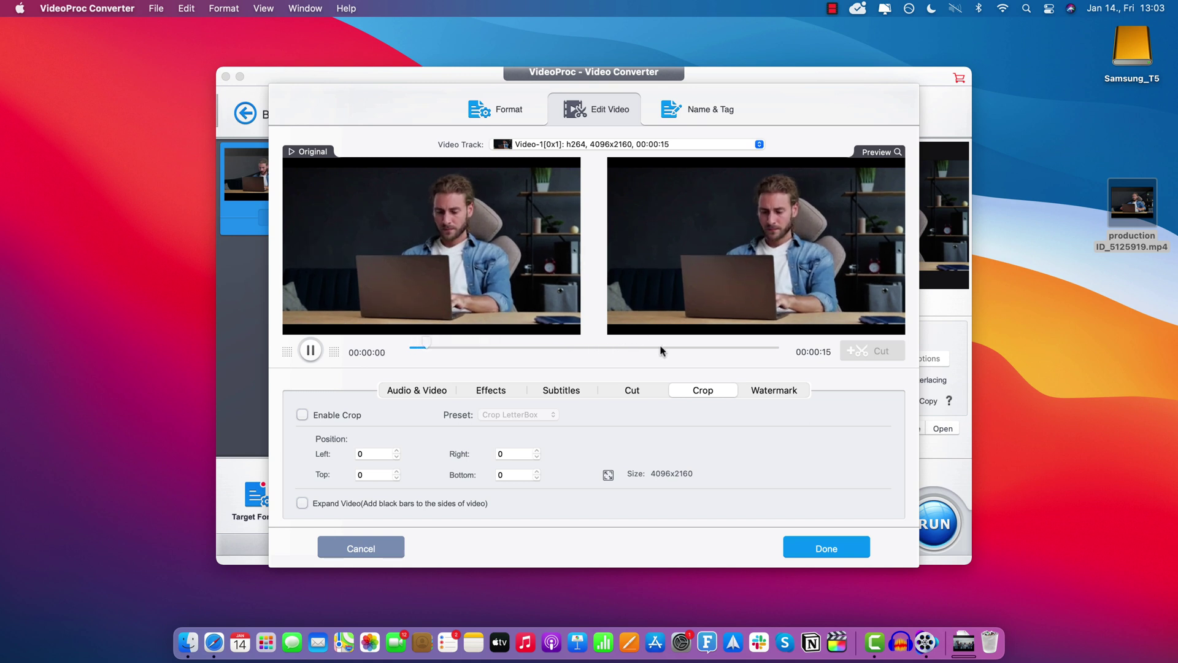
{"action": "left_click", "coordinate": [712, 347]}
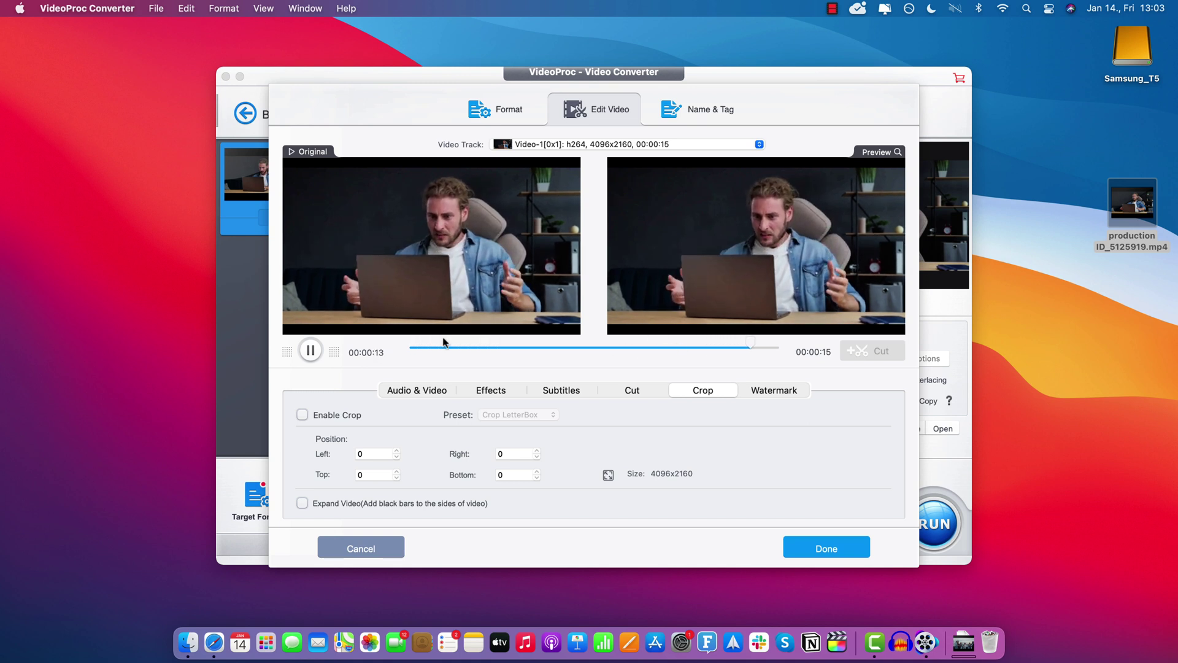
{"action": "left_click", "coordinate": [301, 414]}
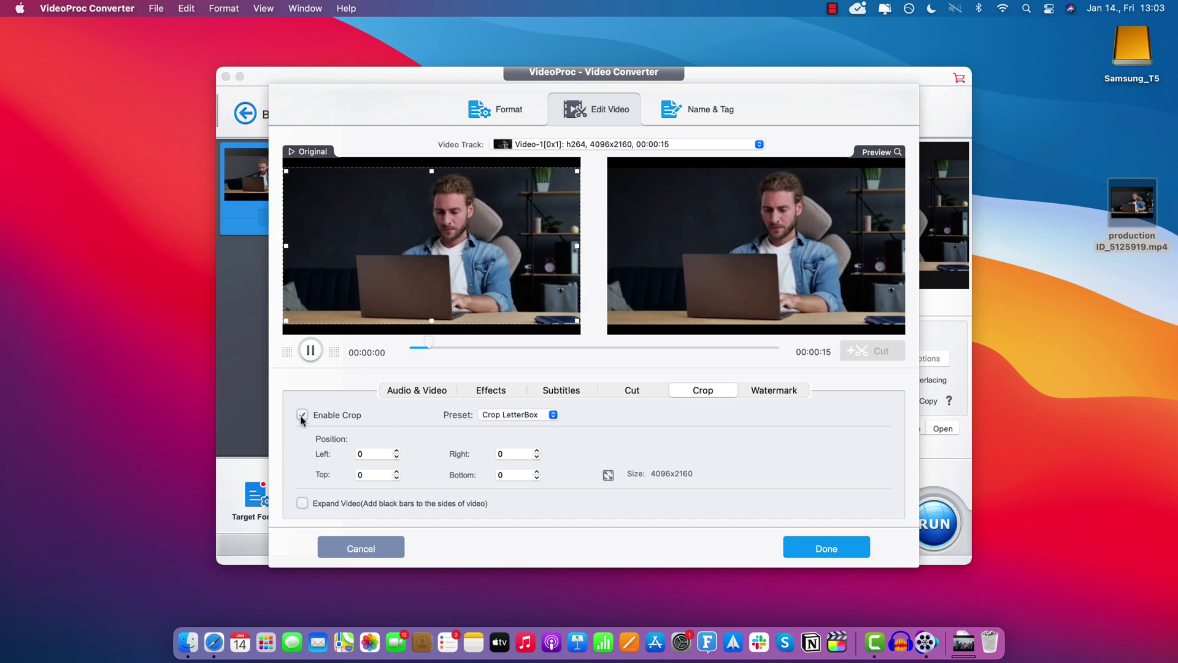
{"action": "left_click", "coordinate": [539, 415]}
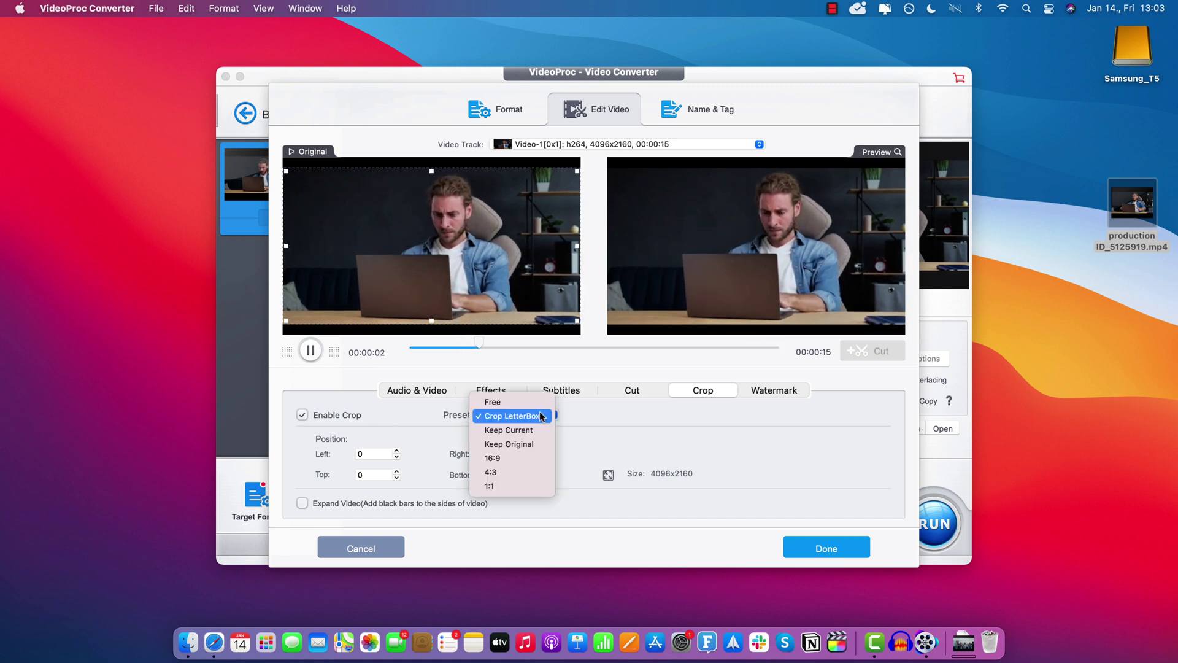
{"action": "left_click", "coordinate": [530, 449]}
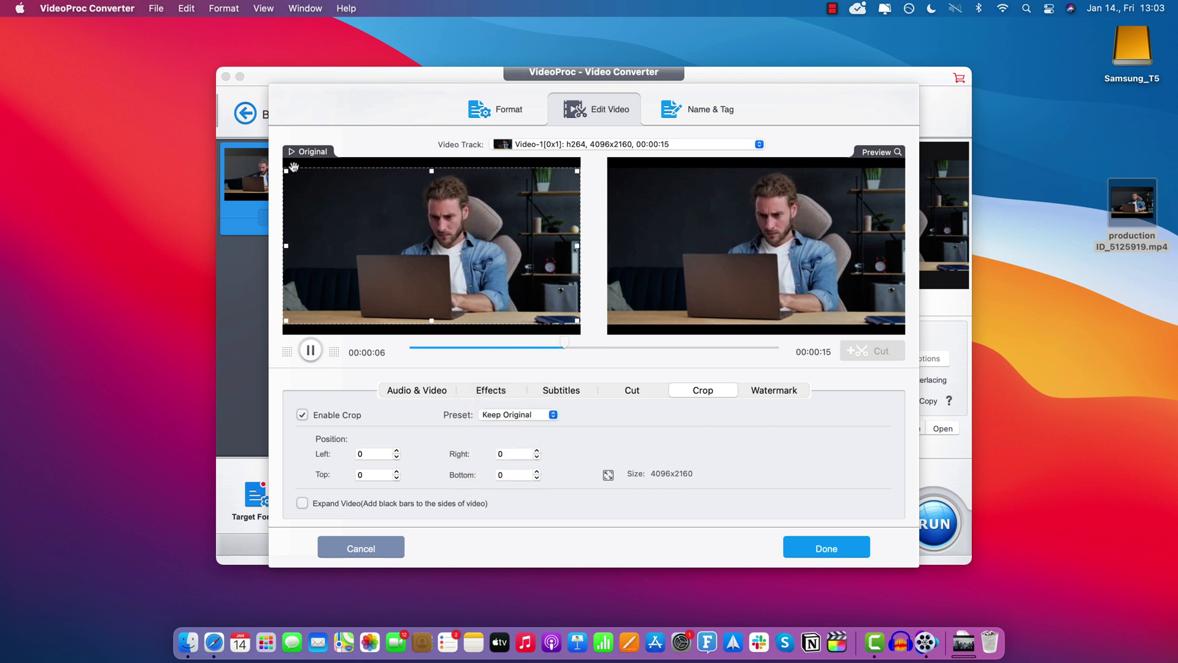
{"action": "left_click_drag", "start_coordinate": [291, 176], "coordinate": [391, 235]}
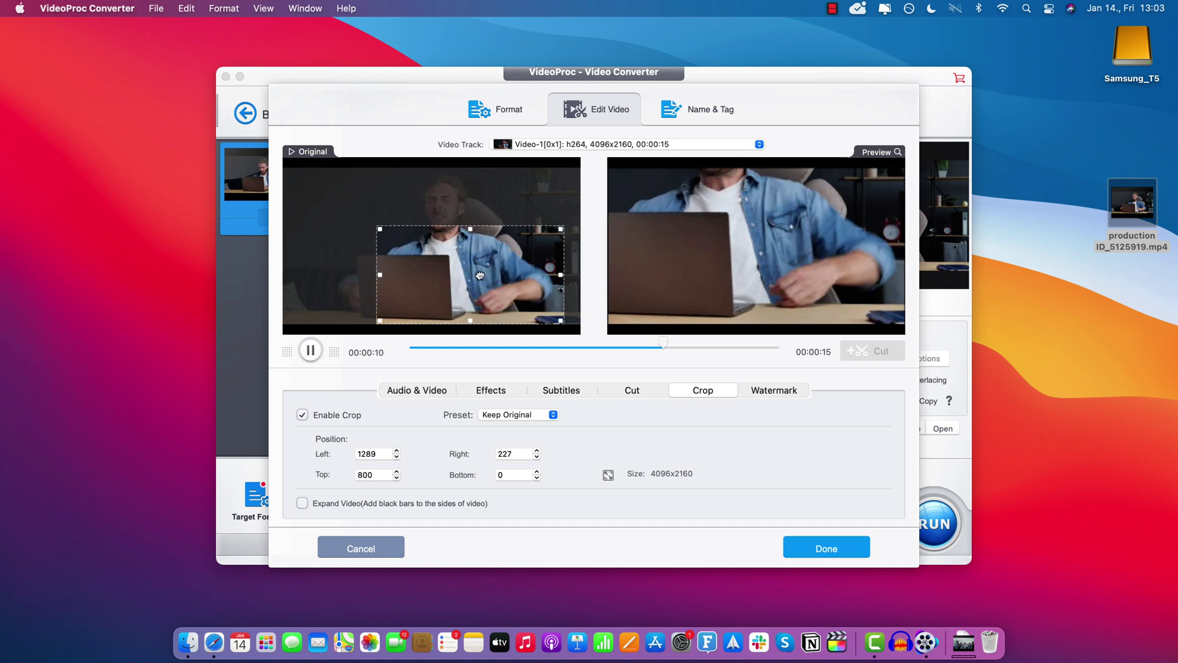
{"action": "left_click_drag", "start_coordinate": [478, 272], "coordinate": [450, 223]}
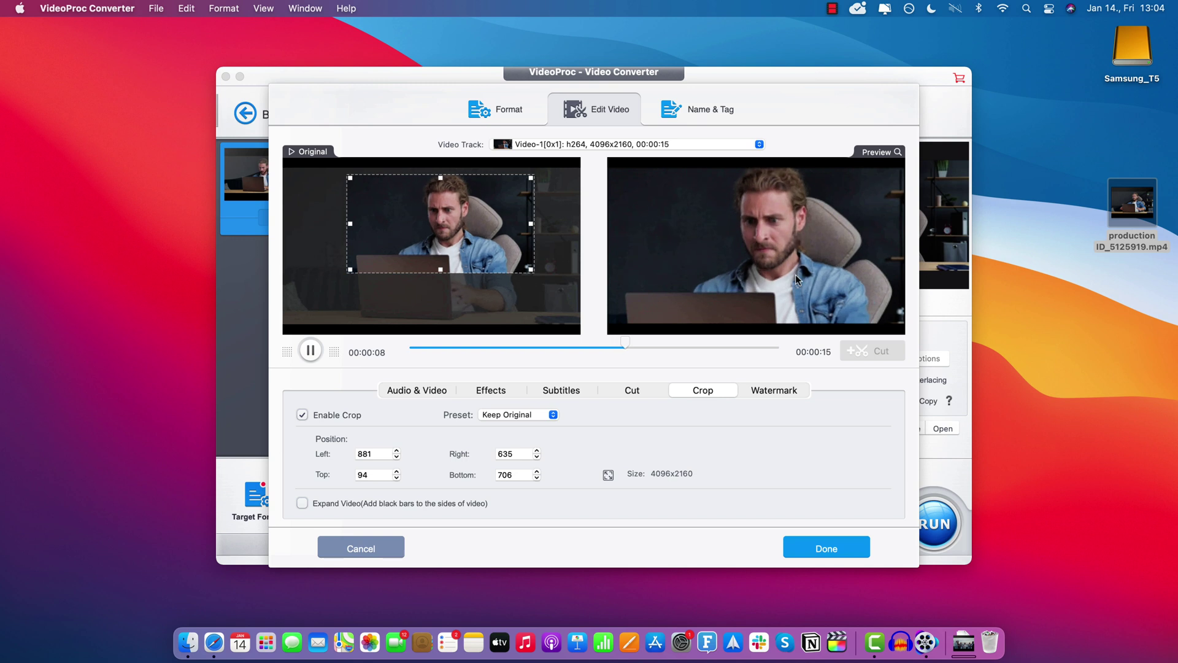
Step: Pause the preview and apply the face crop with Done
{"action": "left_click", "coordinate": [309, 353]}
{"action": "left_click", "coordinate": [815, 549]}
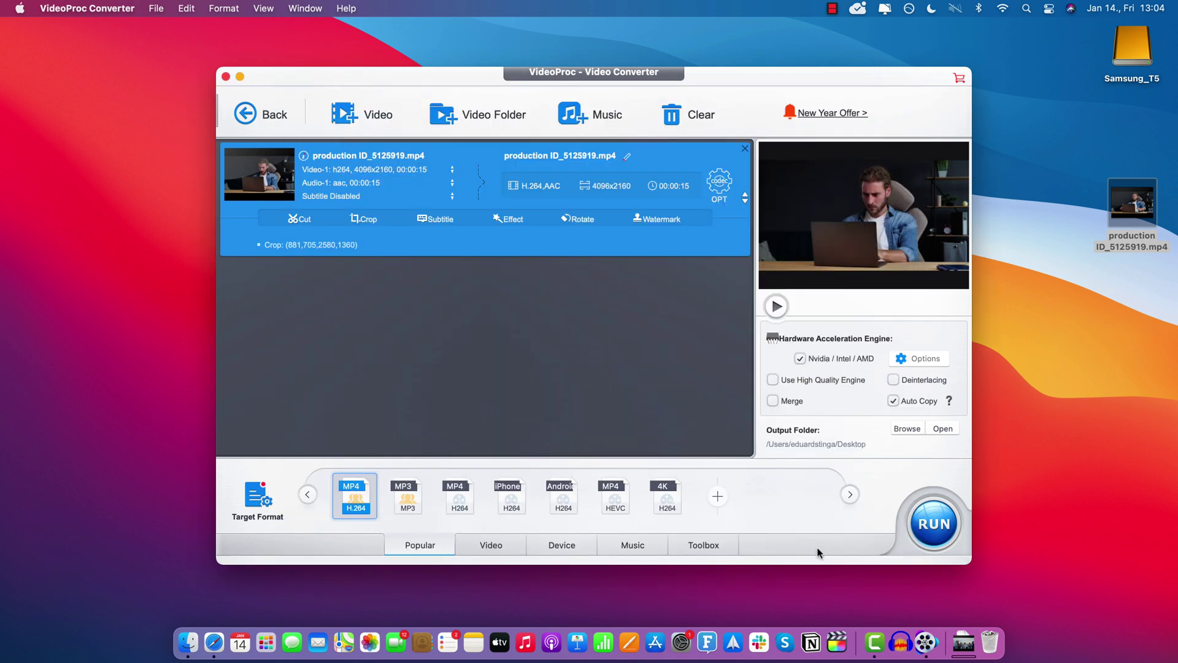
{"action": "mouse_move", "coordinate": [338, 512]}
Step: Start converting the cropped clip, then create a new VideoProc Vlogger project named cropping
{"action": "left_click", "coordinate": [934, 525]}
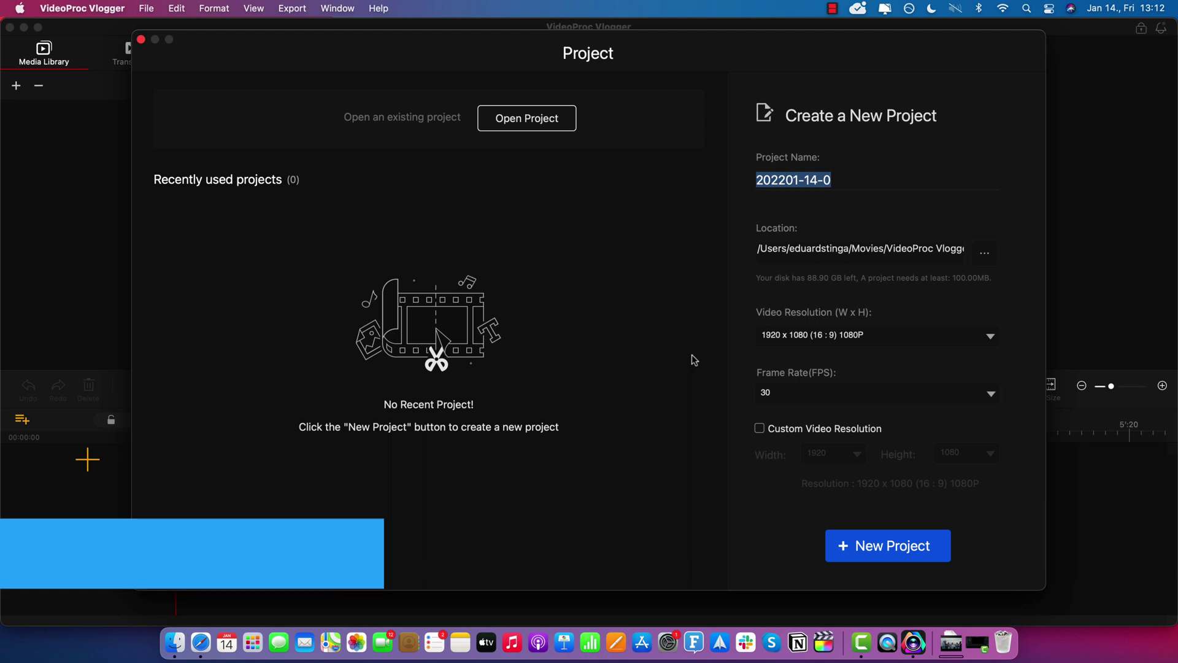
{"action": "type", "text": "cropping"}
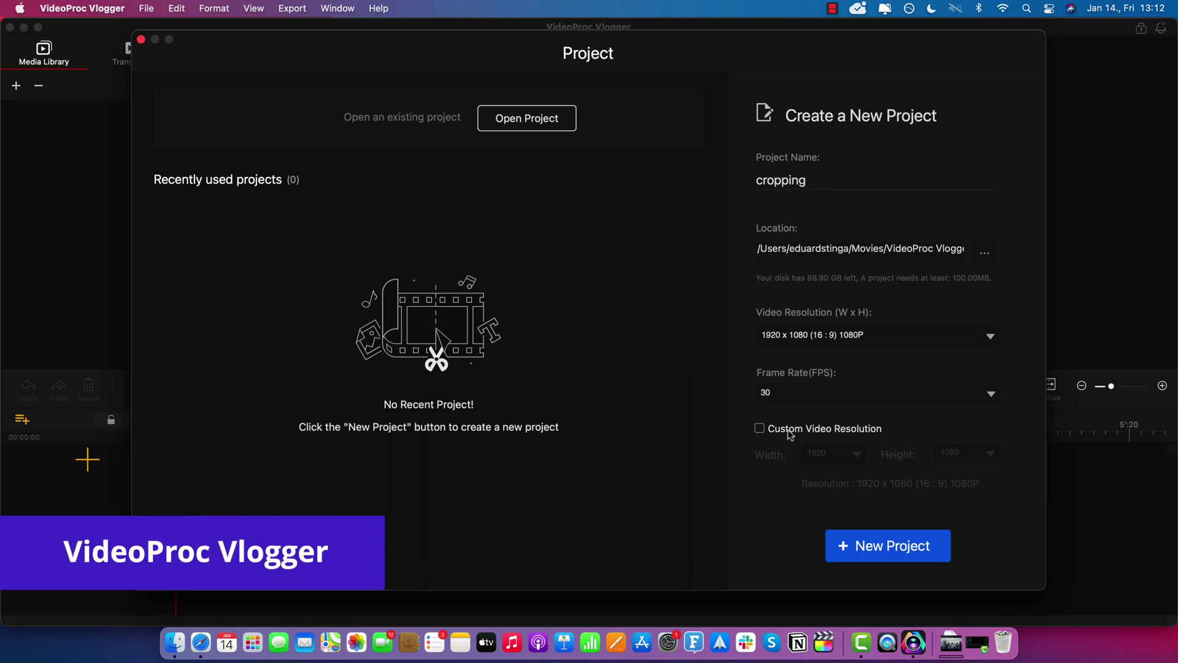
{"action": "left_click", "coordinate": [888, 545]}
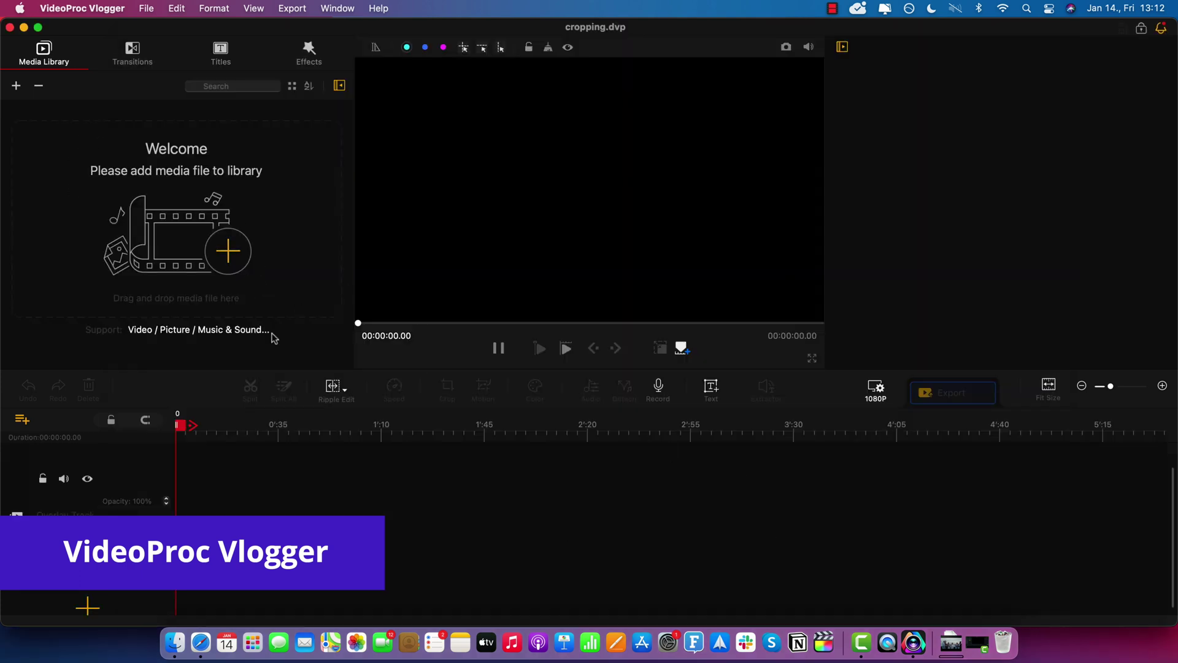
Step: Import production ID_5125919.mp4 from the desktop into the Vlogger media library
{"action": "left_click", "coordinate": [231, 256]}
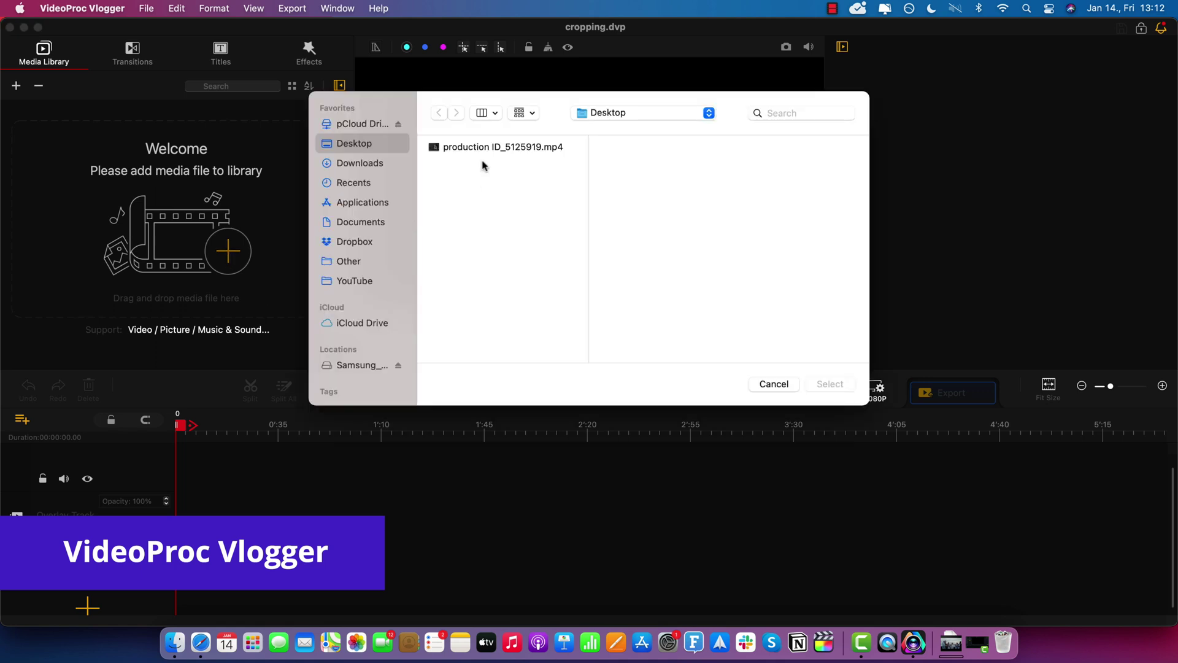
{"action": "left_click", "coordinate": [494, 150]}
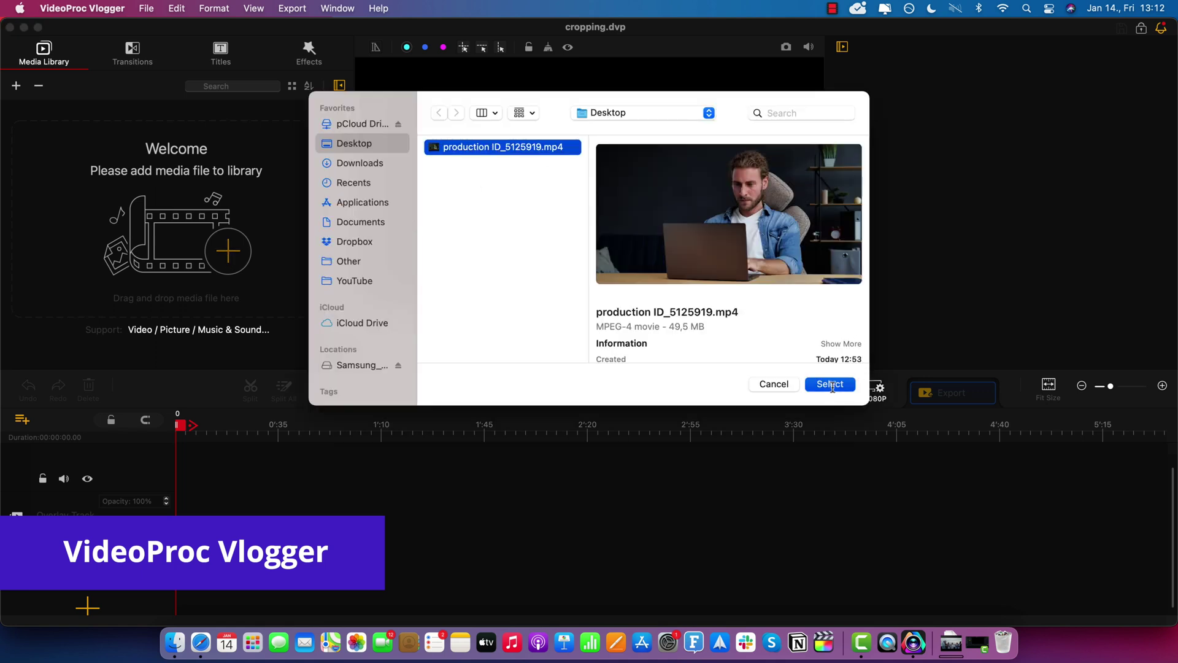
{"action": "left_click", "coordinate": [831, 385]}
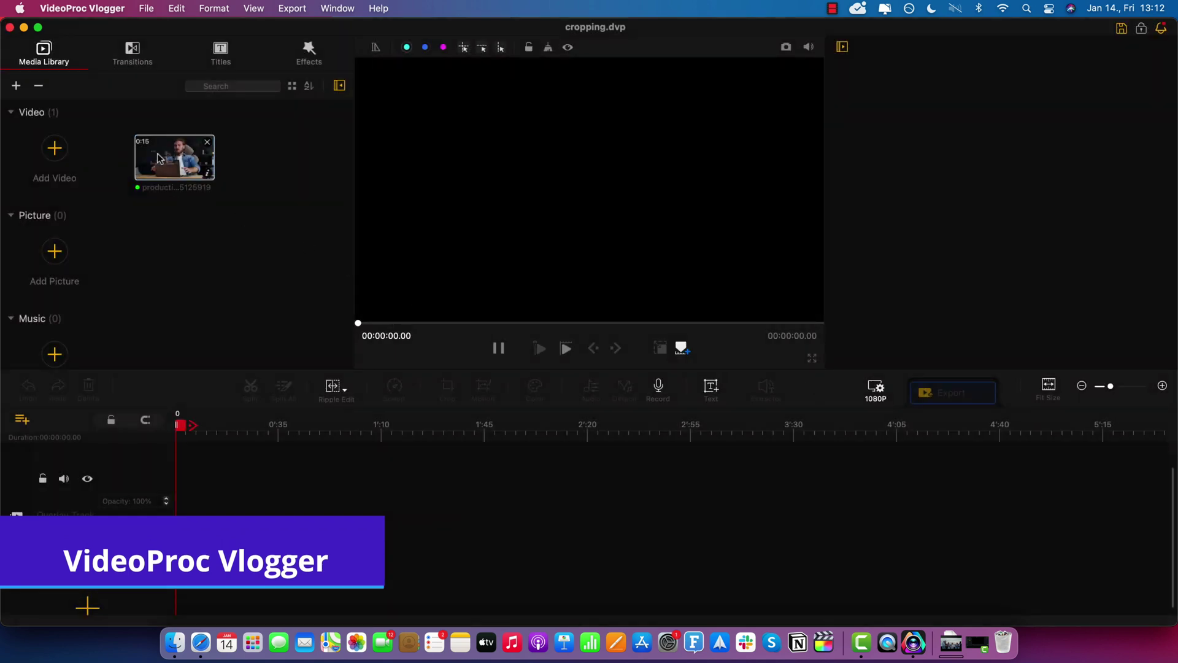
Step: Place the clip at the start of the video track and open its crop tool around 8 seconds
{"action": "left_click_drag", "start_coordinate": [155, 159], "coordinate": [205, 496]}
{"action": "left_click", "coordinate": [203, 429]}
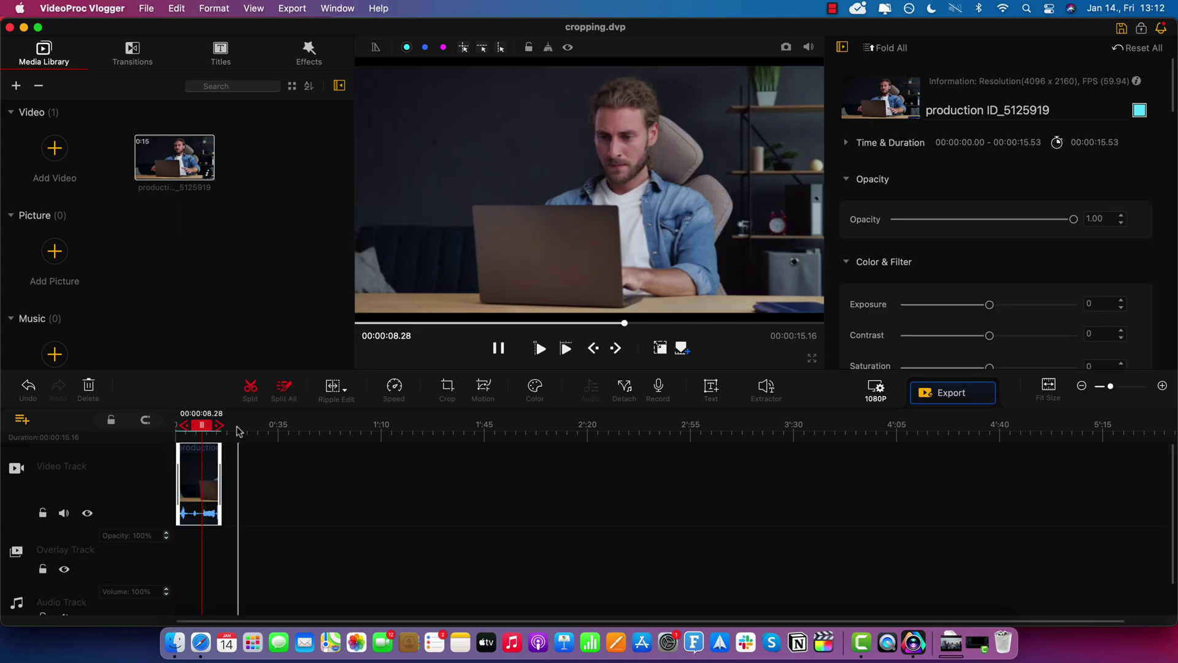
{"action": "left_click", "coordinate": [447, 387]}
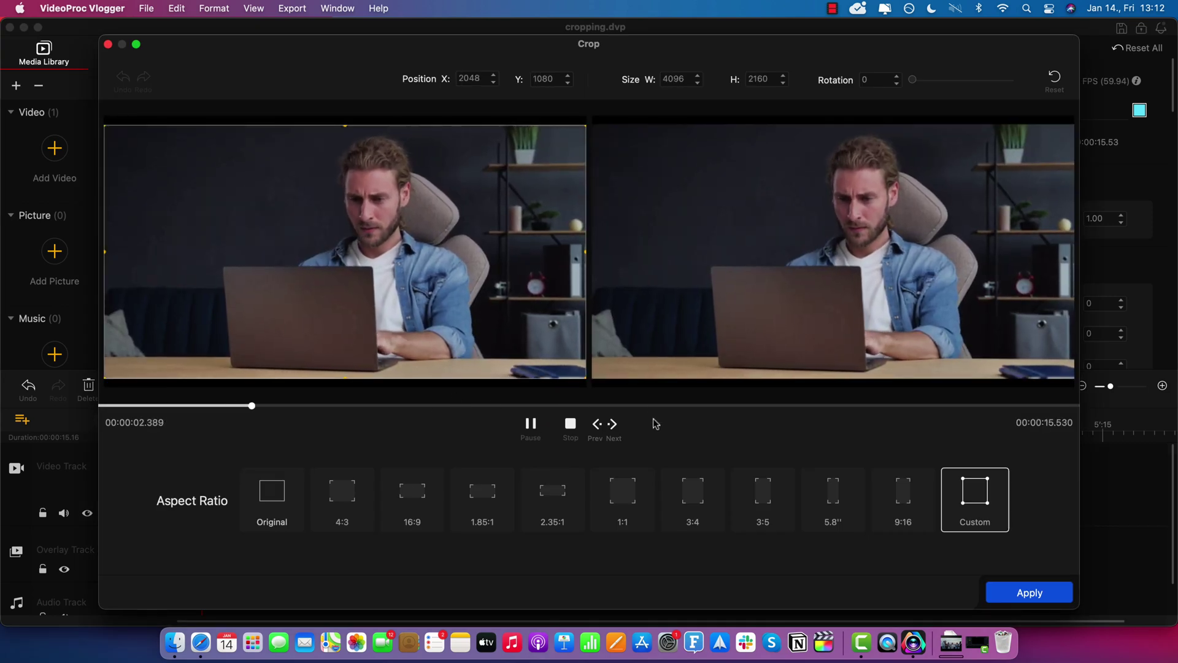
{"action": "left_click", "coordinate": [530, 424]}
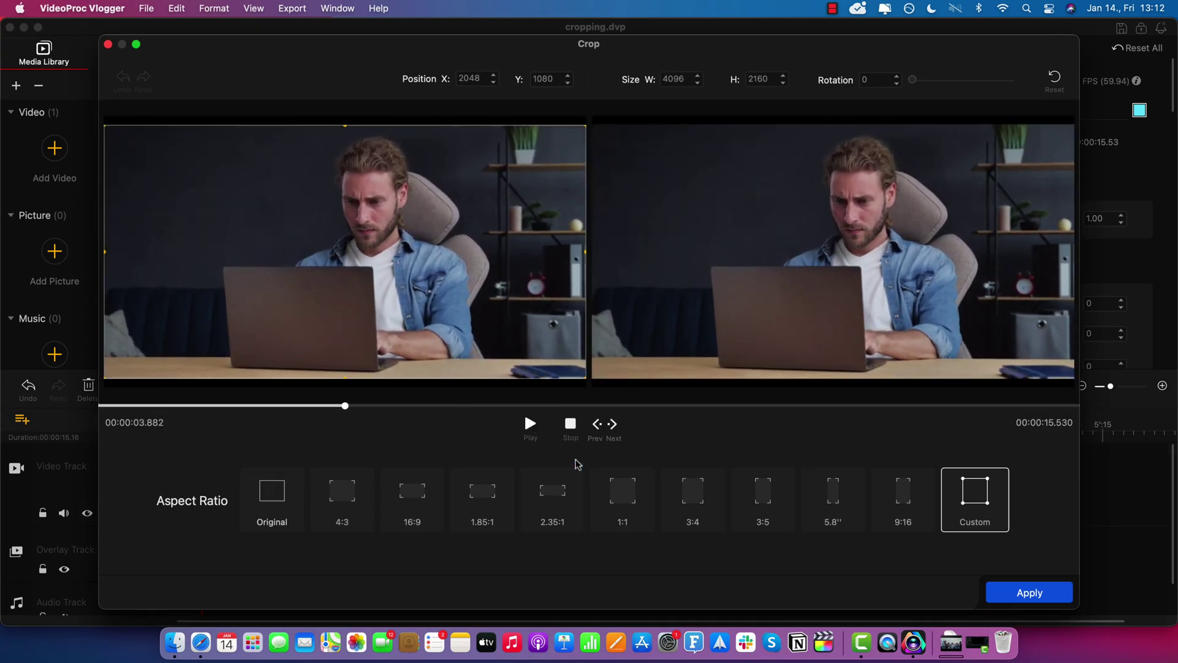
Step: Use the Original aspect ratio and centre a two-thirds-size crop frame on the man's face
{"action": "left_click_drag", "start_coordinate": [587, 129], "coordinate": [489, 161]}
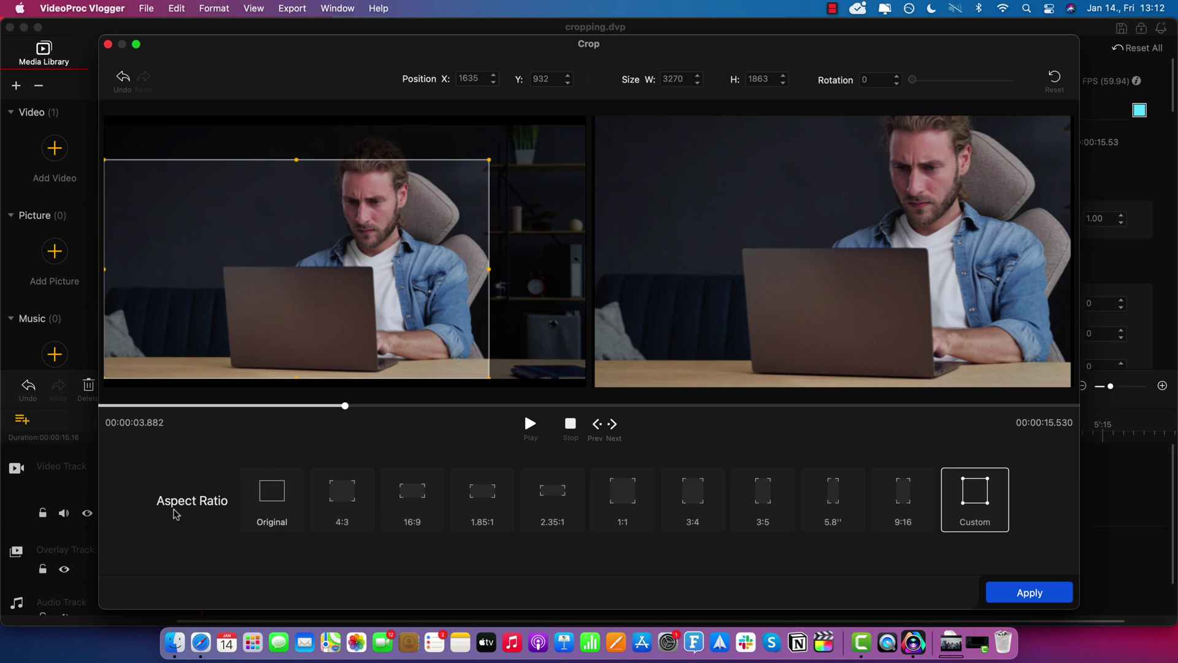
{"action": "left_click", "coordinate": [270, 504]}
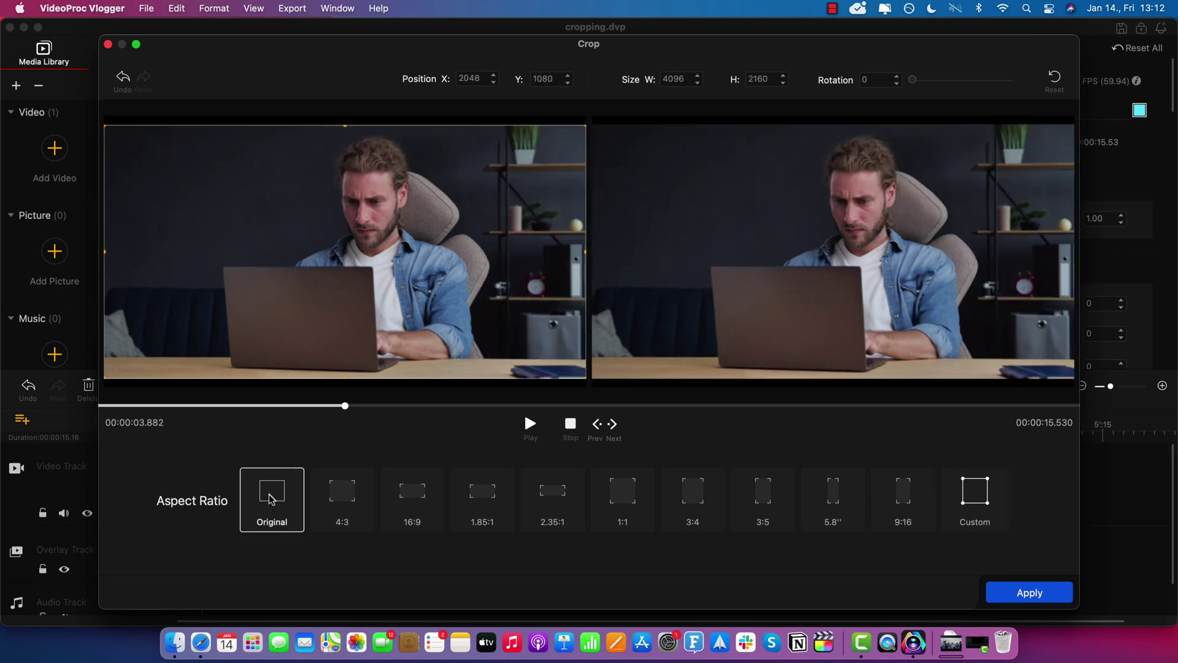
{"action": "left_click_drag", "start_coordinate": [585, 126], "coordinate": [413, 240]}
{"action": "left_click_drag", "start_coordinate": [317, 300], "coordinate": [410, 218]}
Step: Preview the cropped clip around ten seconds and apply the 2630 x 1387 crop
{"action": "left_click", "coordinate": [735, 406]}
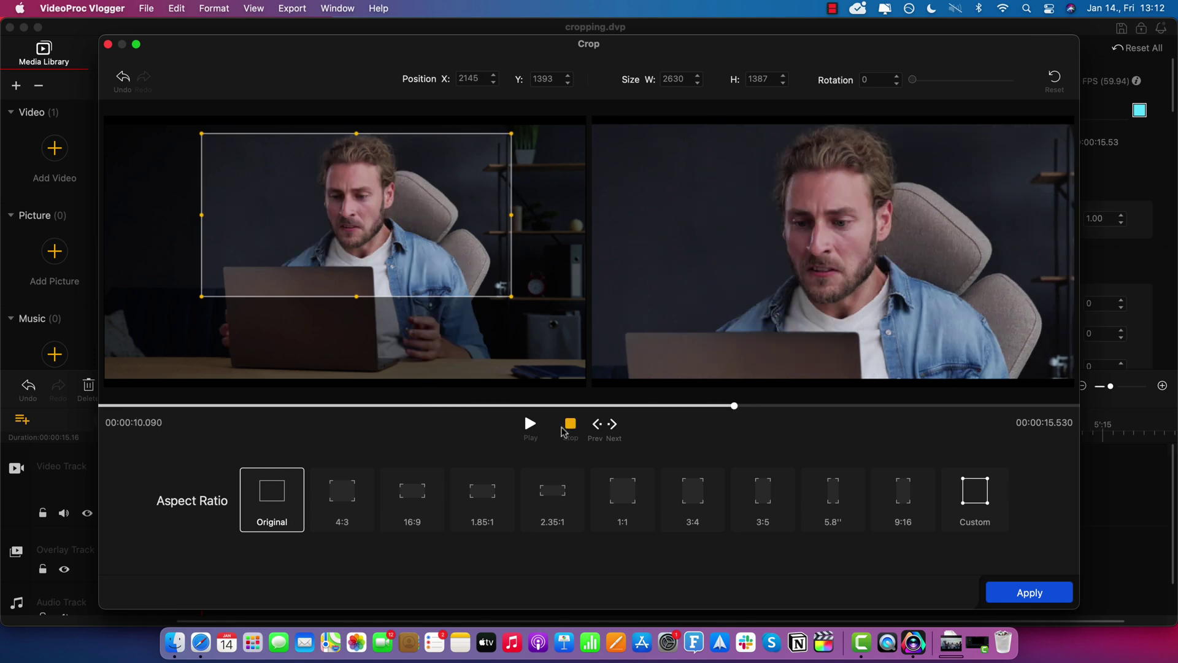
{"action": "left_click", "coordinate": [530, 424]}
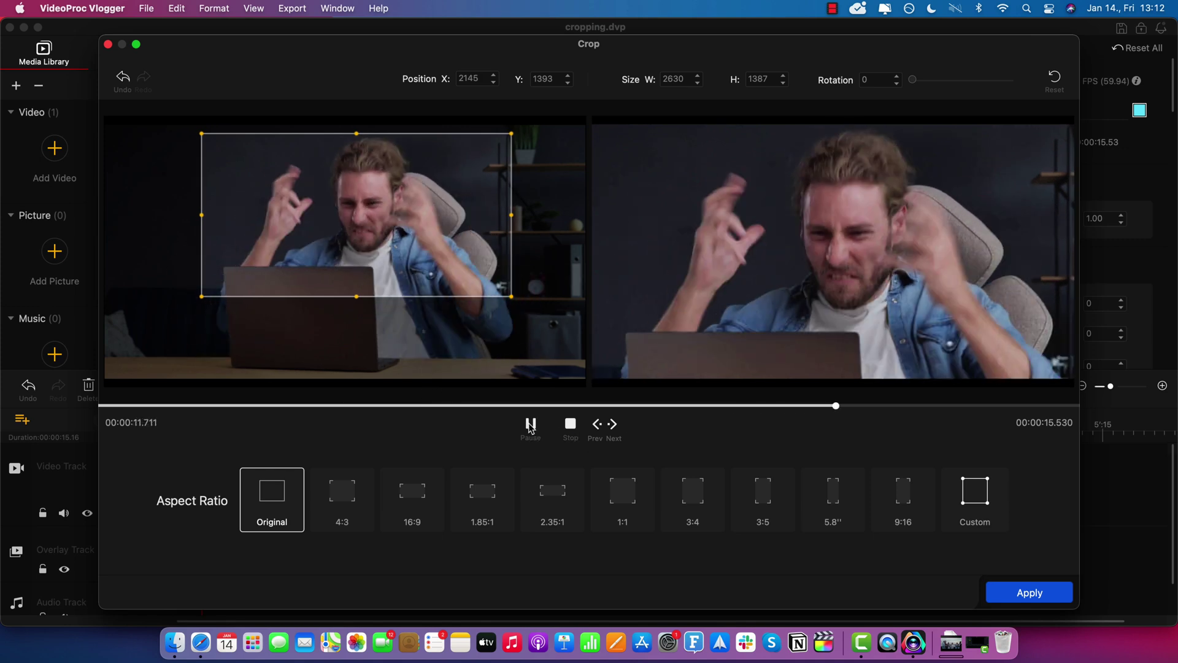
{"action": "left_click", "coordinate": [530, 423]}
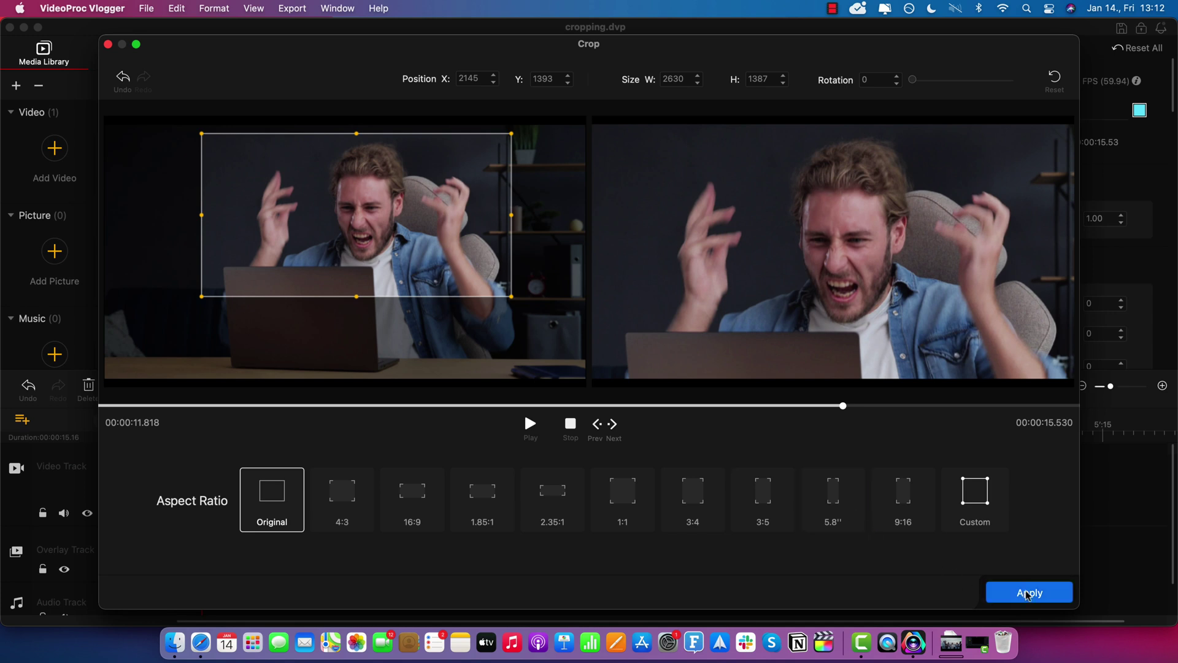
{"action": "left_click", "coordinate": [1043, 594]}
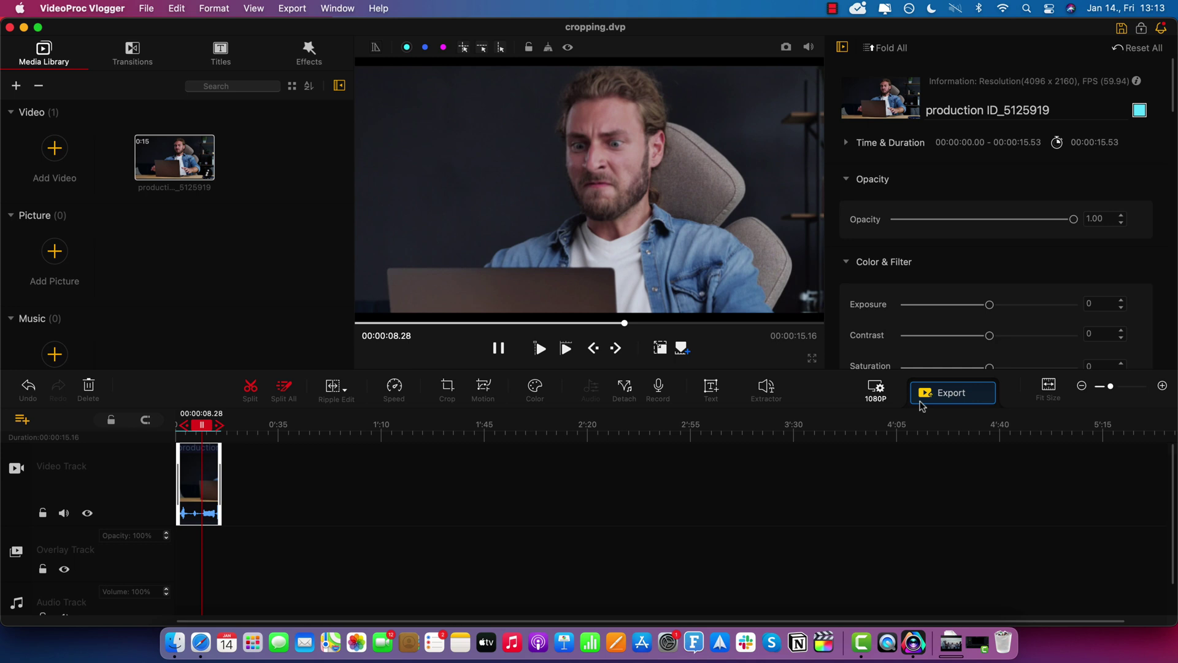
Step: Set export Quality to High, keep MP4 and the file name cropping, and start exporting
{"action": "left_click", "coordinate": [954, 393]}
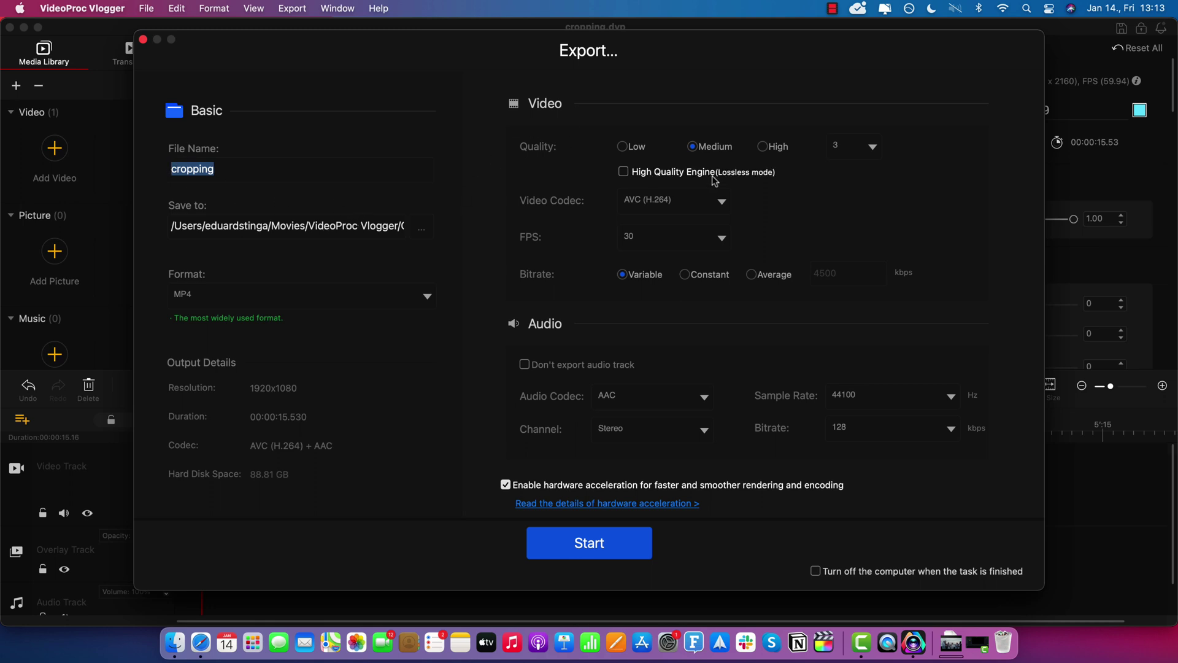
{"action": "left_click", "coordinate": [763, 147]}
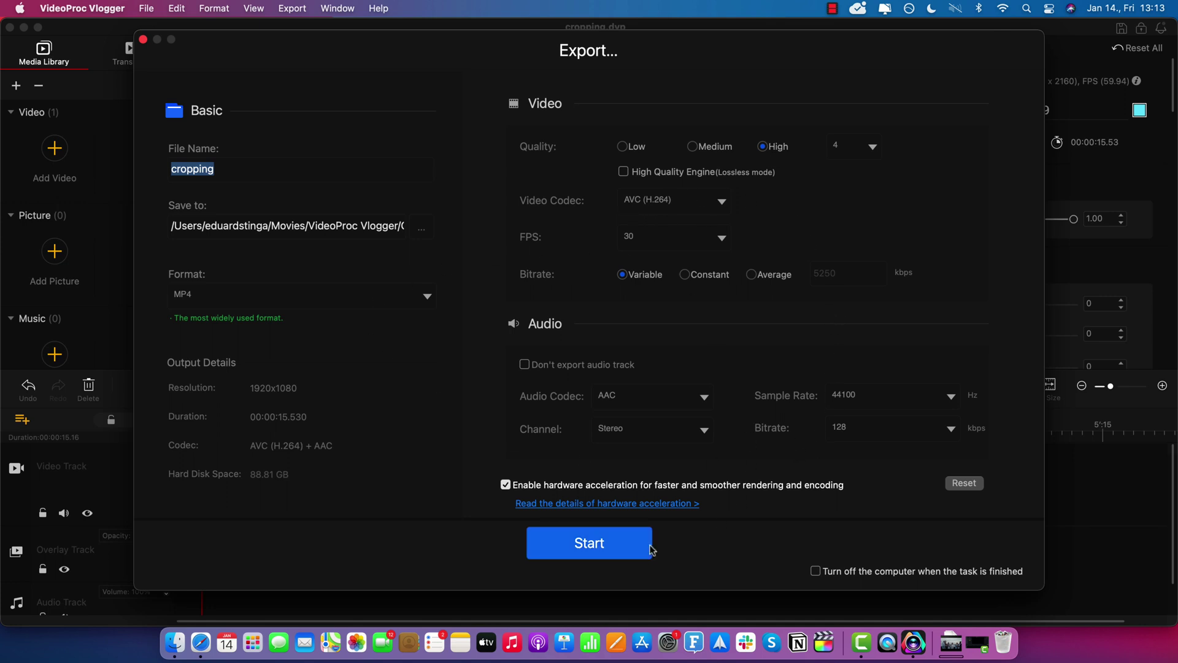
{"action": "left_click", "coordinate": [618, 544]}
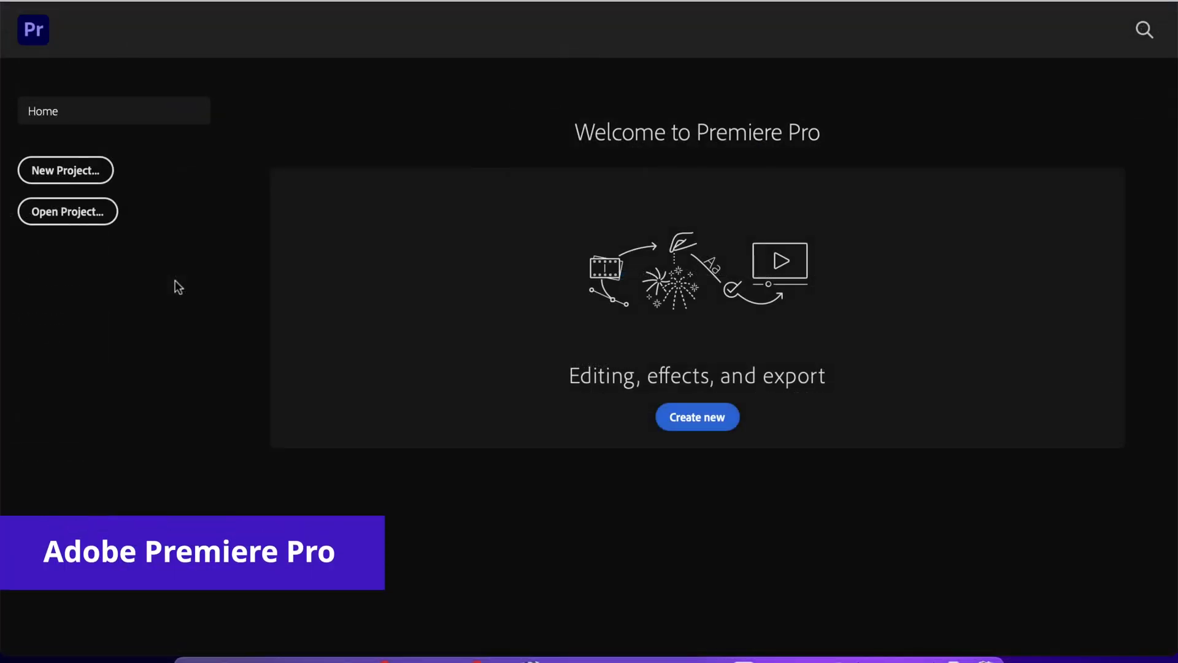
Step: Create a new Premiere Pro project named crop
{"action": "left_click", "coordinate": [65, 170]}
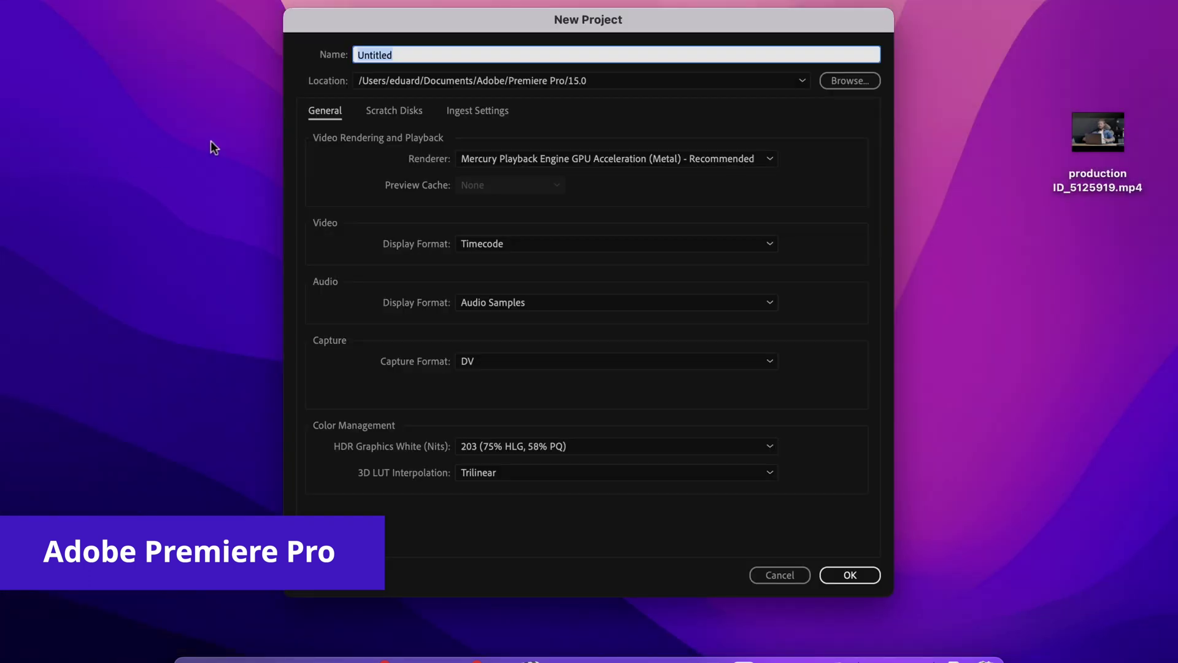
{"action": "type", "text": "crop"}
{"action": "left_click", "coordinate": [847, 575]}
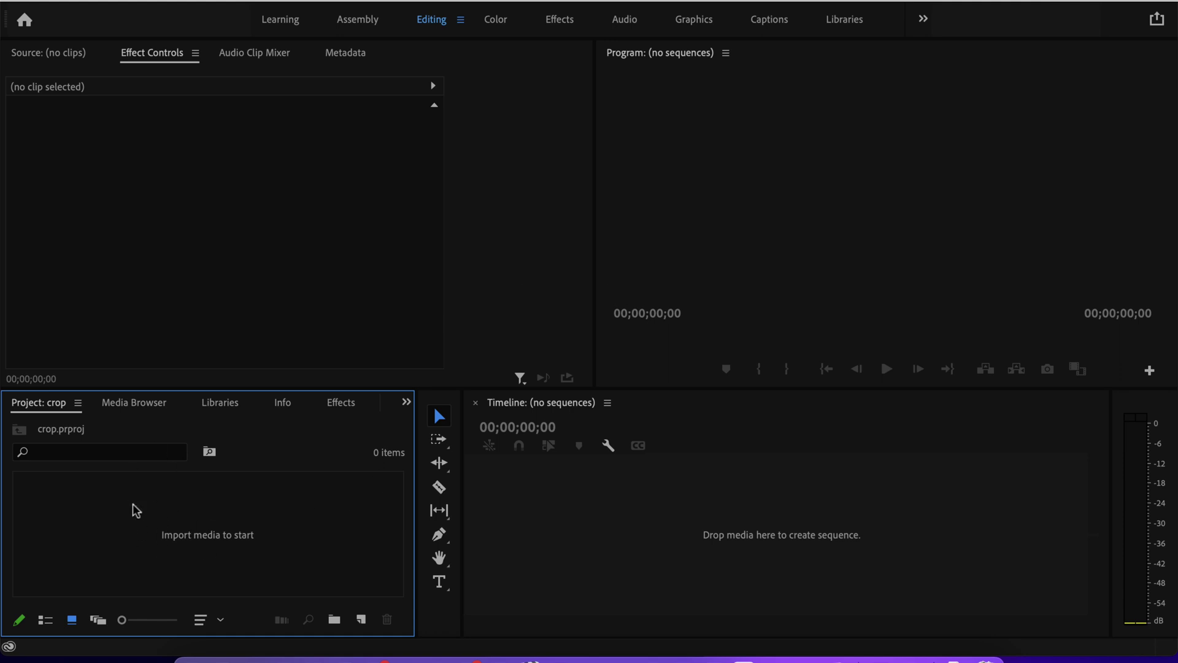
Step: Import production ID_5125919.mp4 into the empty project bin
{"action": "right_click", "coordinate": [133, 525]}
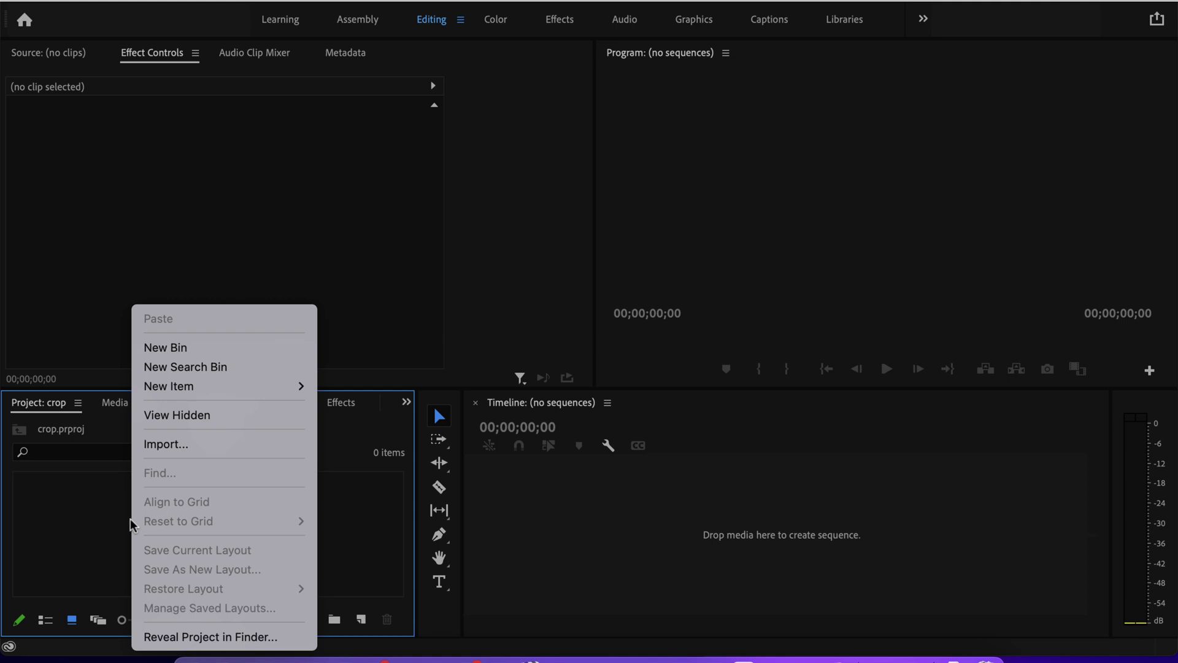
{"action": "left_click", "coordinate": [161, 444]}
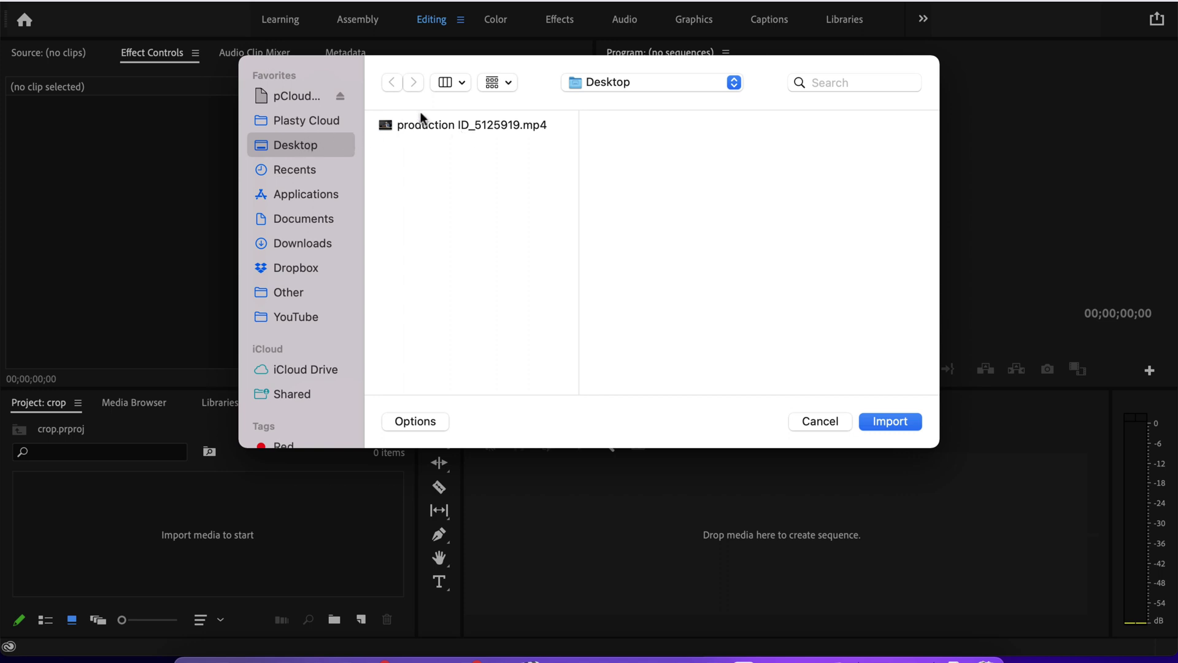
{"action": "double_click", "coordinate": [451, 126]}
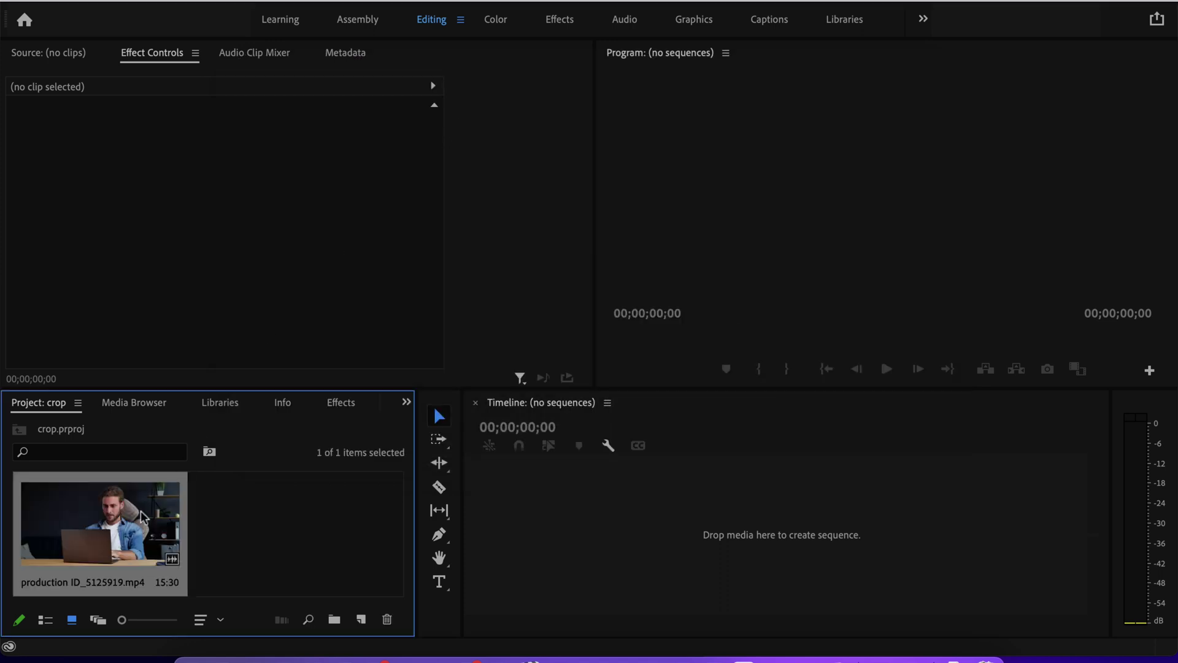
Step: Make a sequence from the clip, set the playhead to 00:00:05:52, and select the V1 clip
{"action": "left_click_drag", "start_coordinate": [76, 519], "coordinate": [493, 526]}
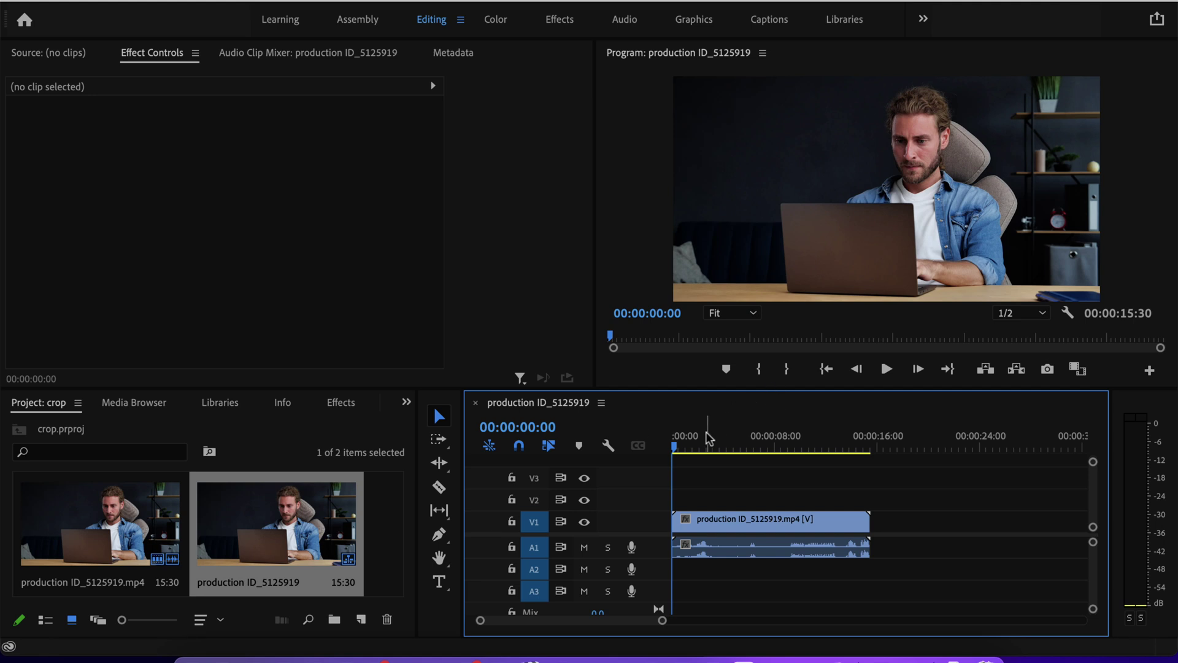
{"action": "left_click", "coordinate": [747, 430]}
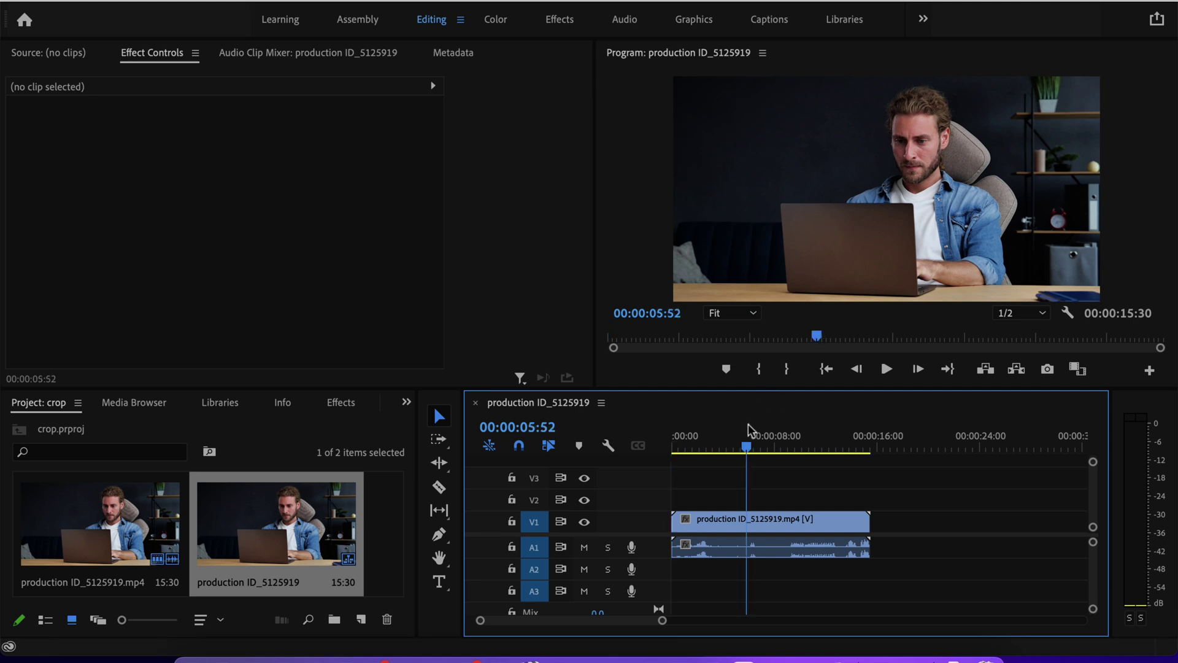
{"action": "left_click", "coordinate": [730, 521]}
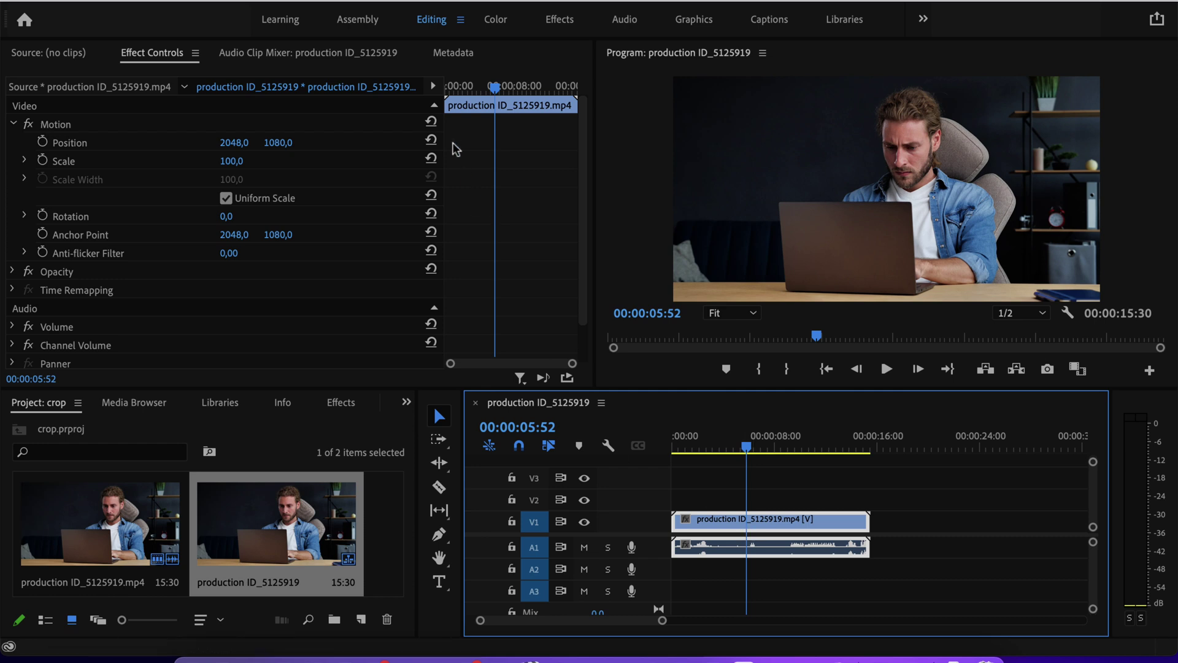
Step: Set the clip's Motion Scale to 173 and Position to 2080, 1332
{"action": "left_click", "coordinate": [162, 56]}
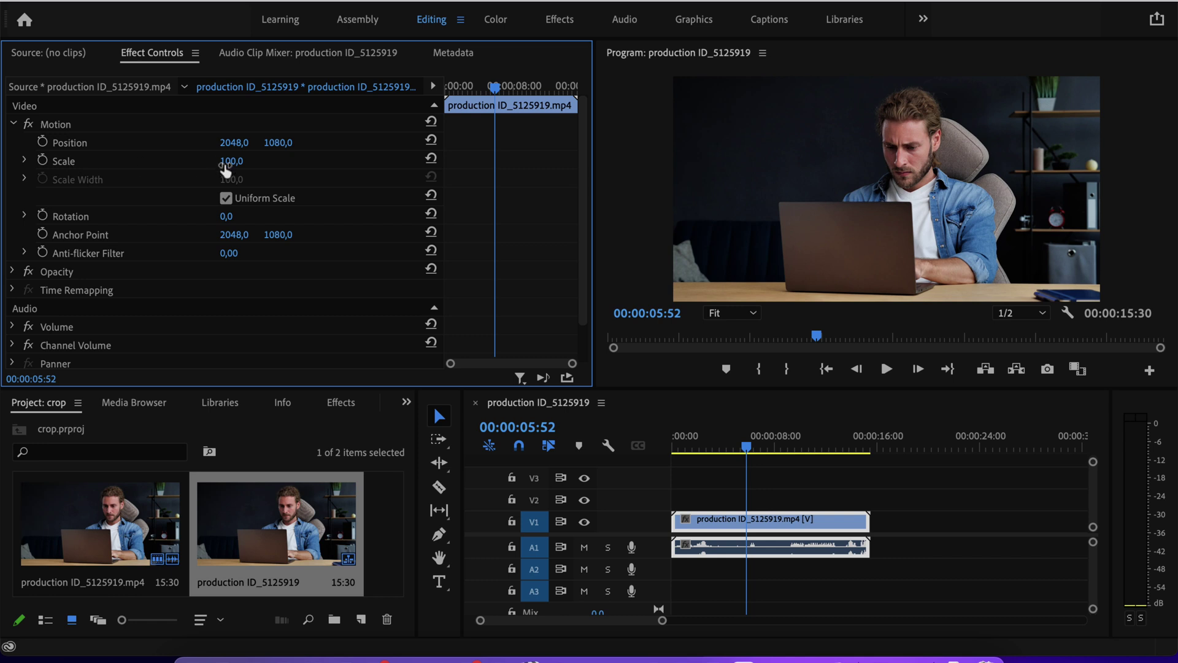
{"action": "left_click_drag", "start_coordinate": [231, 160], "coordinate": [284, 146]}
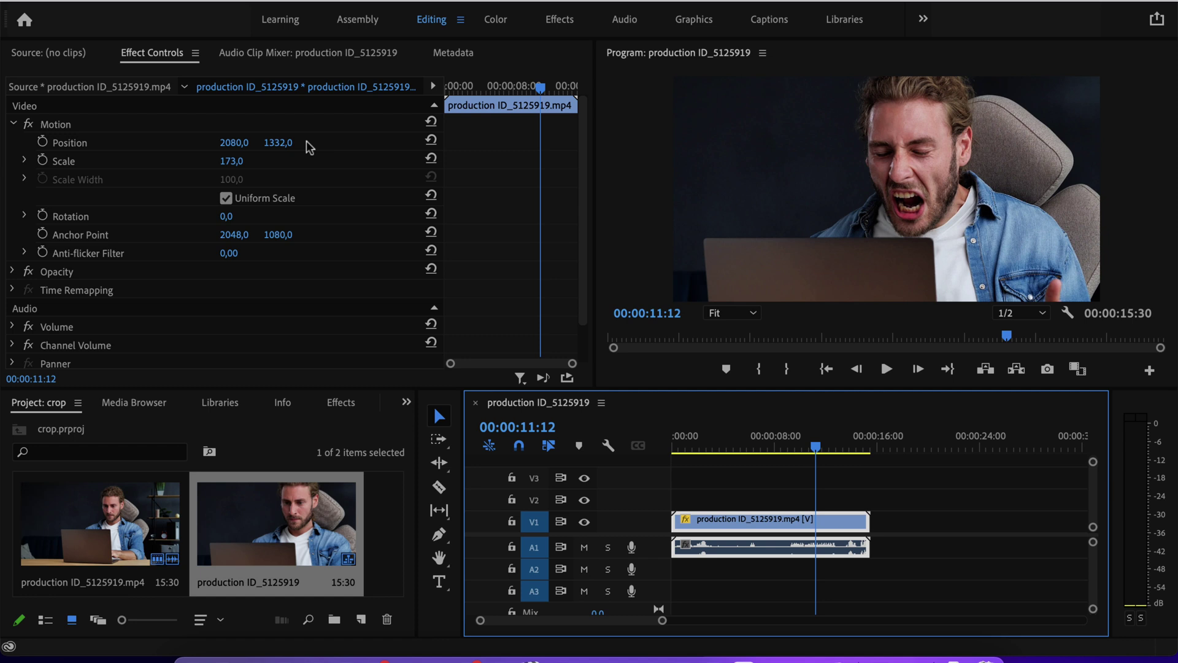
Step: Export the sequence as H.264 with the Match Source - High bitrate preset
{"action": "left_click", "coordinate": [138, 0]}
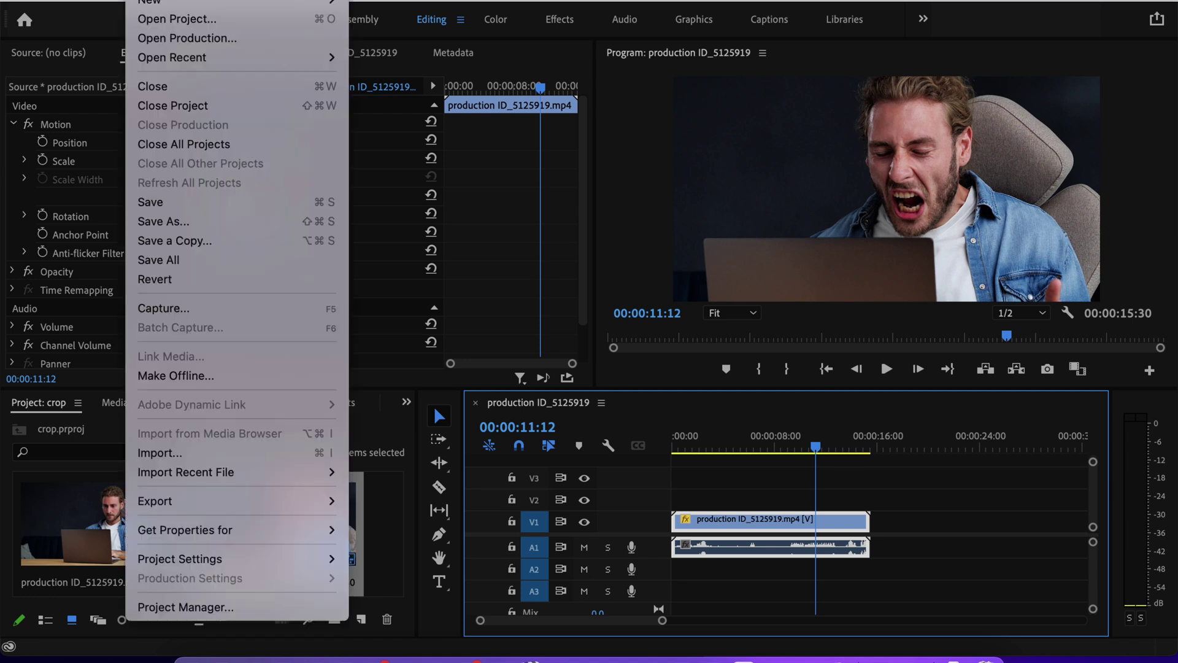
{"action": "mouse_move", "coordinate": [193, 499]}
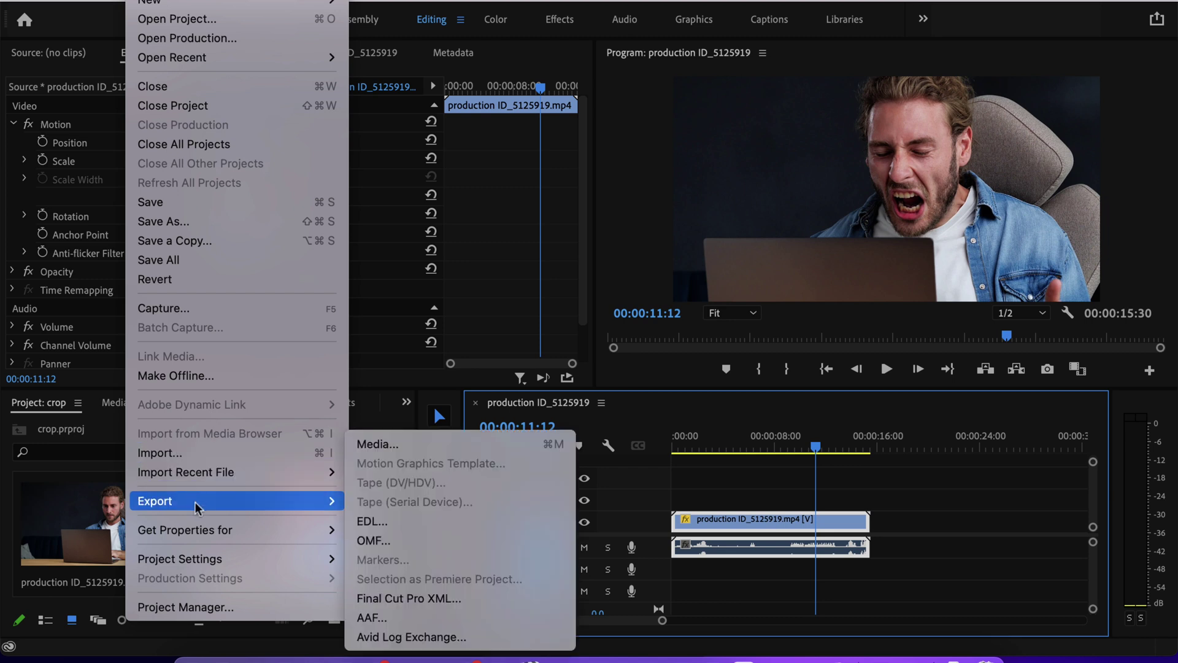
{"action": "left_click", "coordinate": [433, 443]}
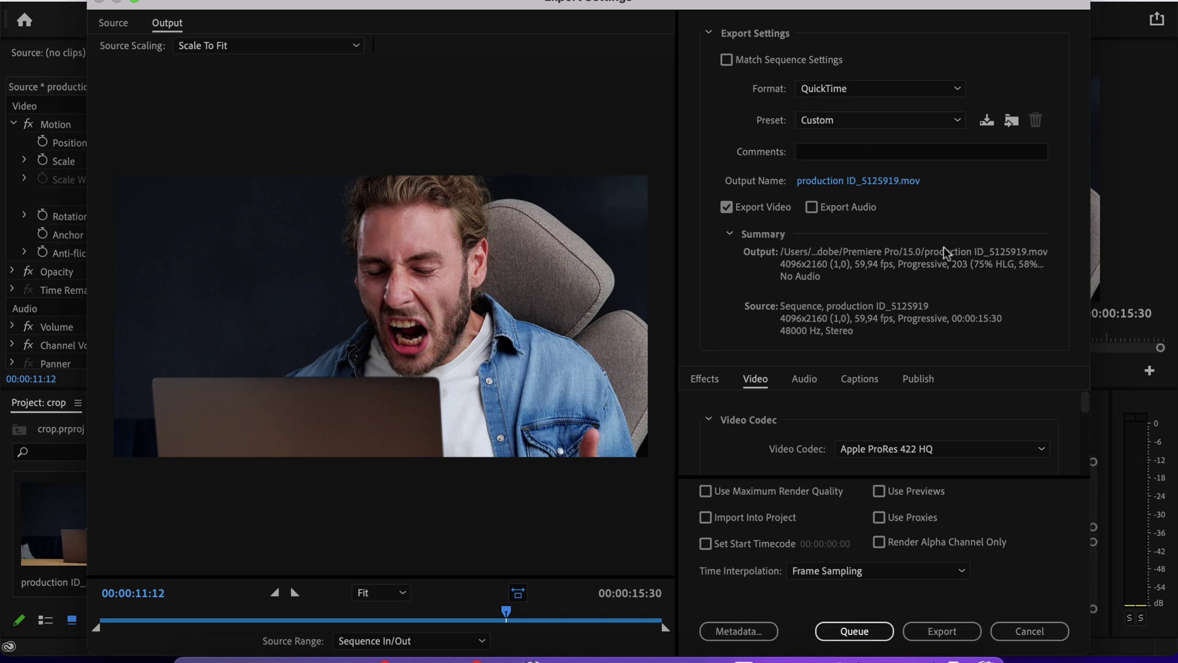
{"action": "left_click", "coordinate": [837, 92]}
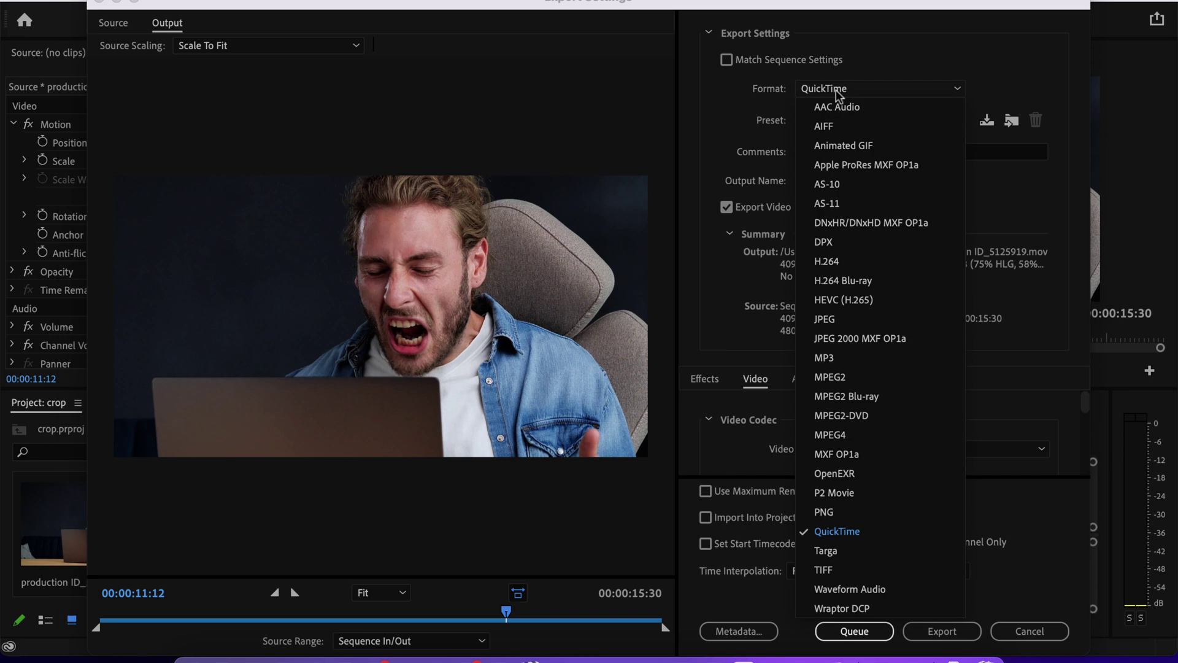
{"action": "left_click", "coordinate": [866, 262]}
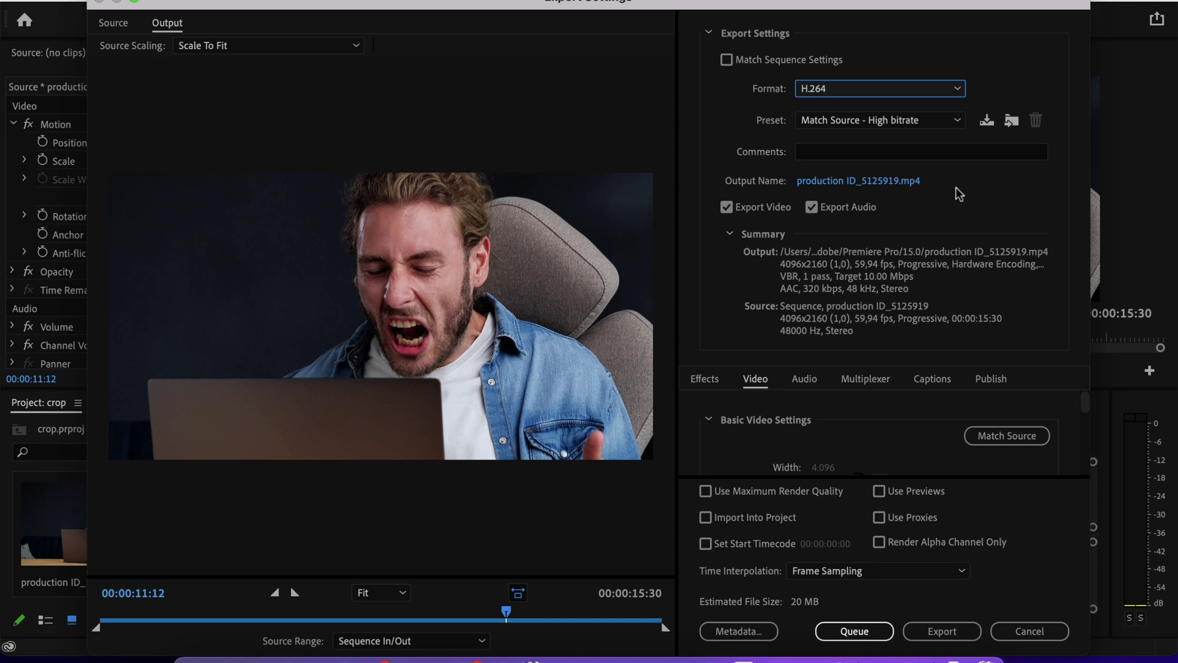
{"action": "left_click", "coordinate": [927, 632]}
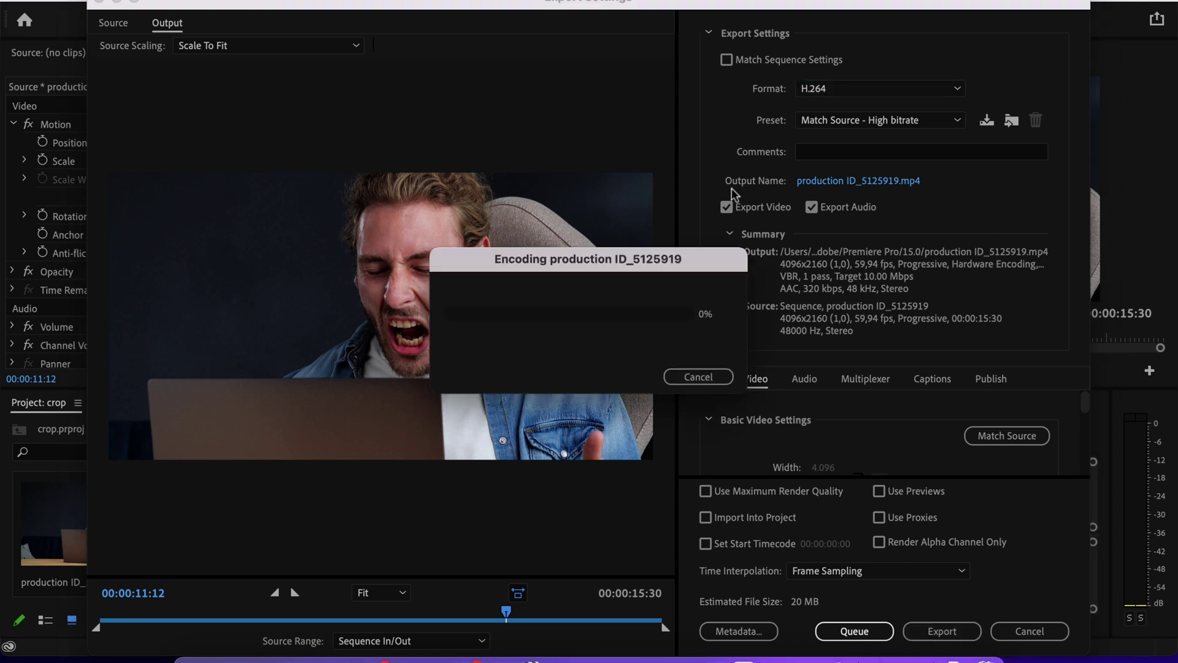